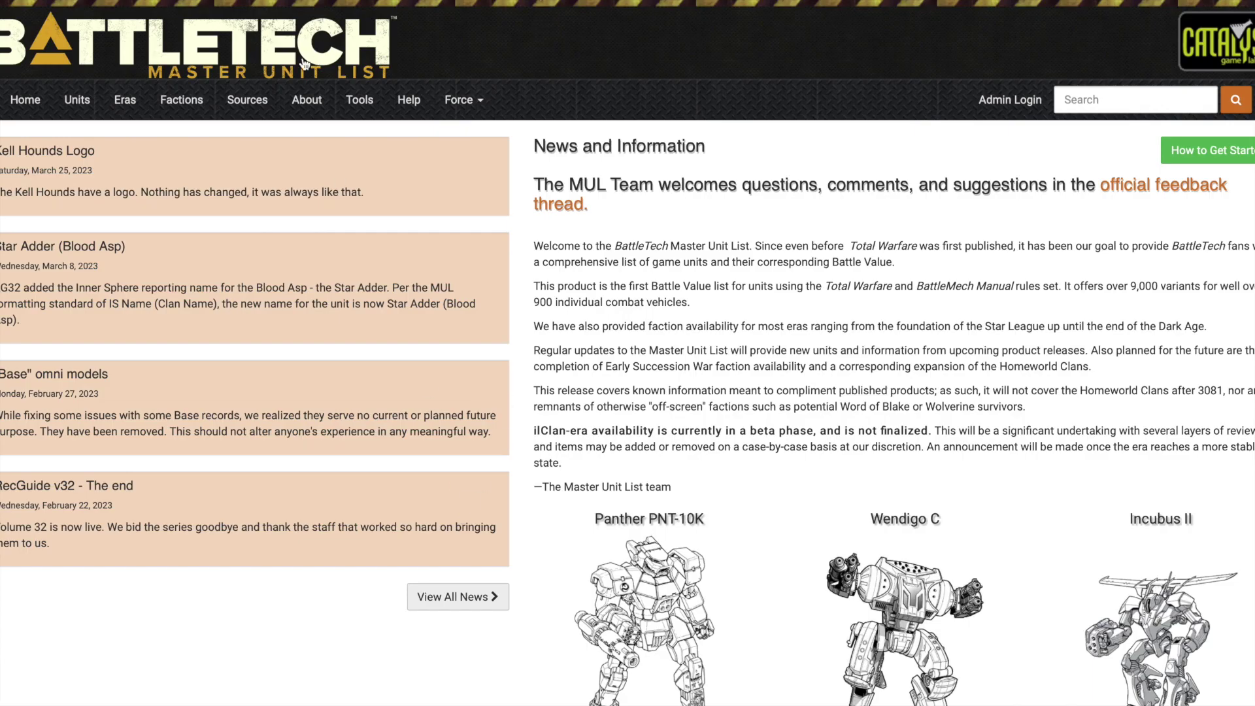
- Search the Master Unit List for 'Highlander IIC' using the autocomplete suggestion
{"action": "left_click", "coordinate": [1134, 104]}
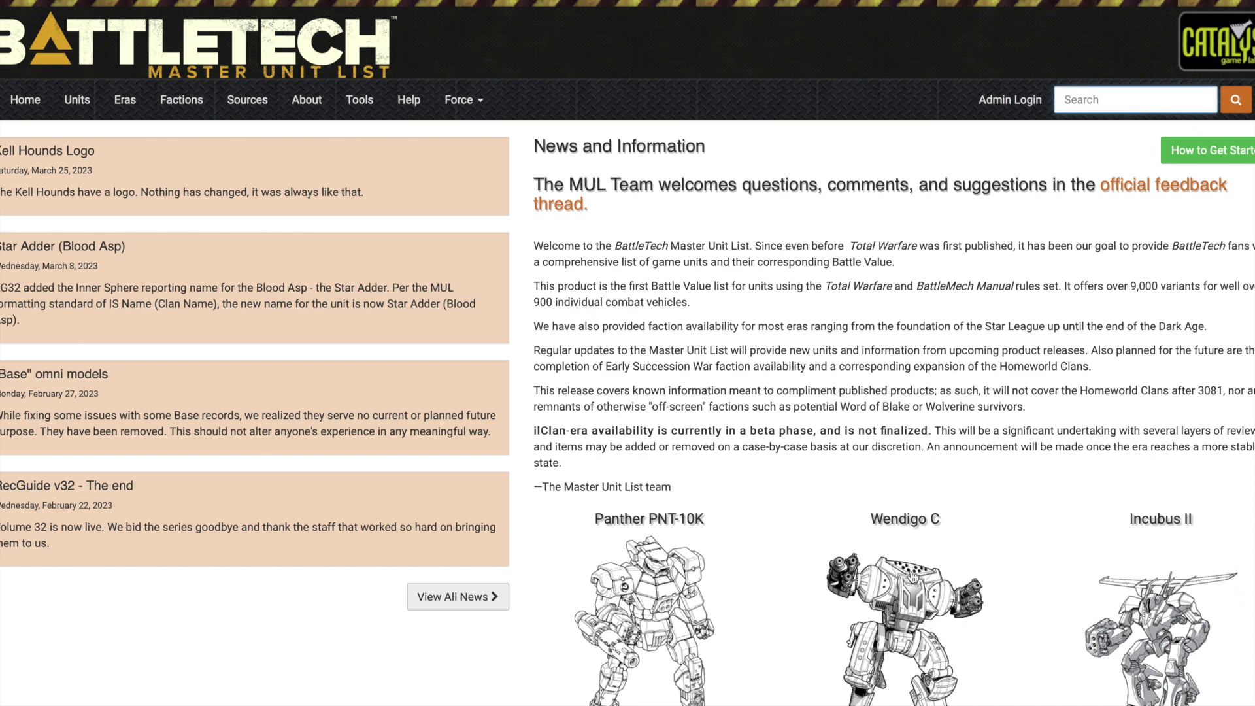
{"action": "left_click", "coordinate": [1099, 100]}
{"action": "type", "text": "Highlander IIC"}
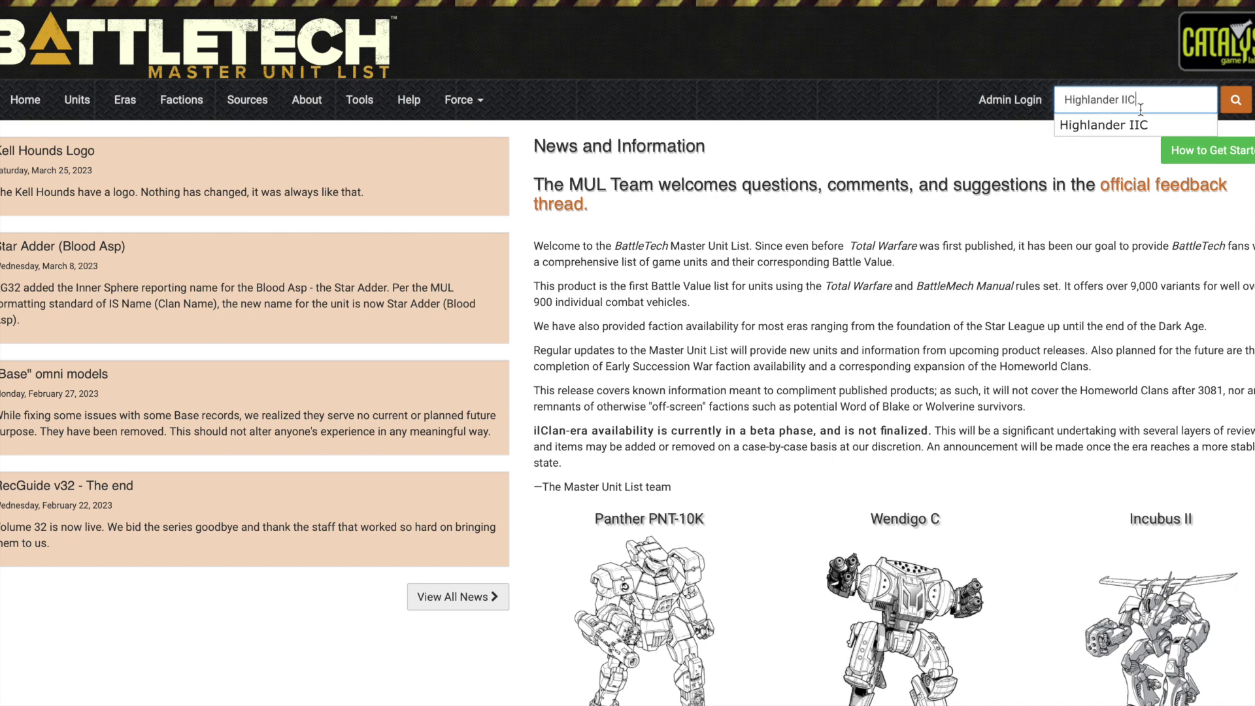
{"action": "left_click", "coordinate": [1167, 127]}
{"action": "left_click", "coordinate": [1237, 102]}
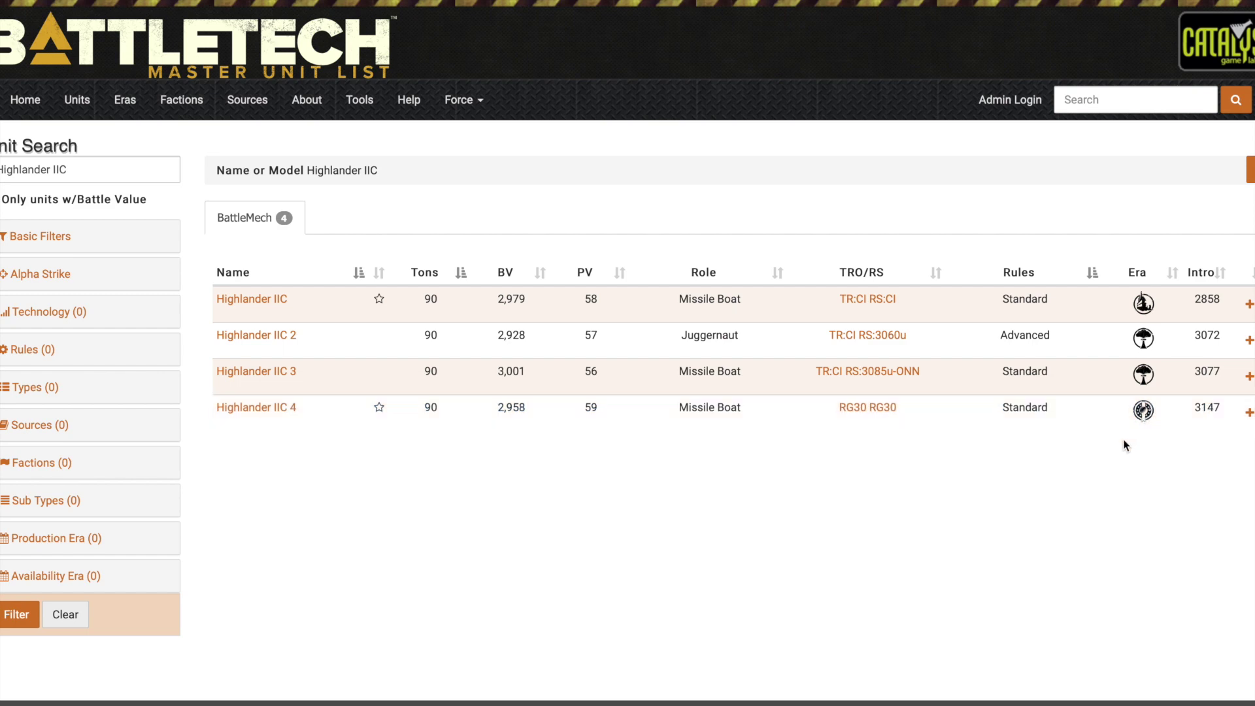
{"action": "left_click", "coordinate": [287, 410]}
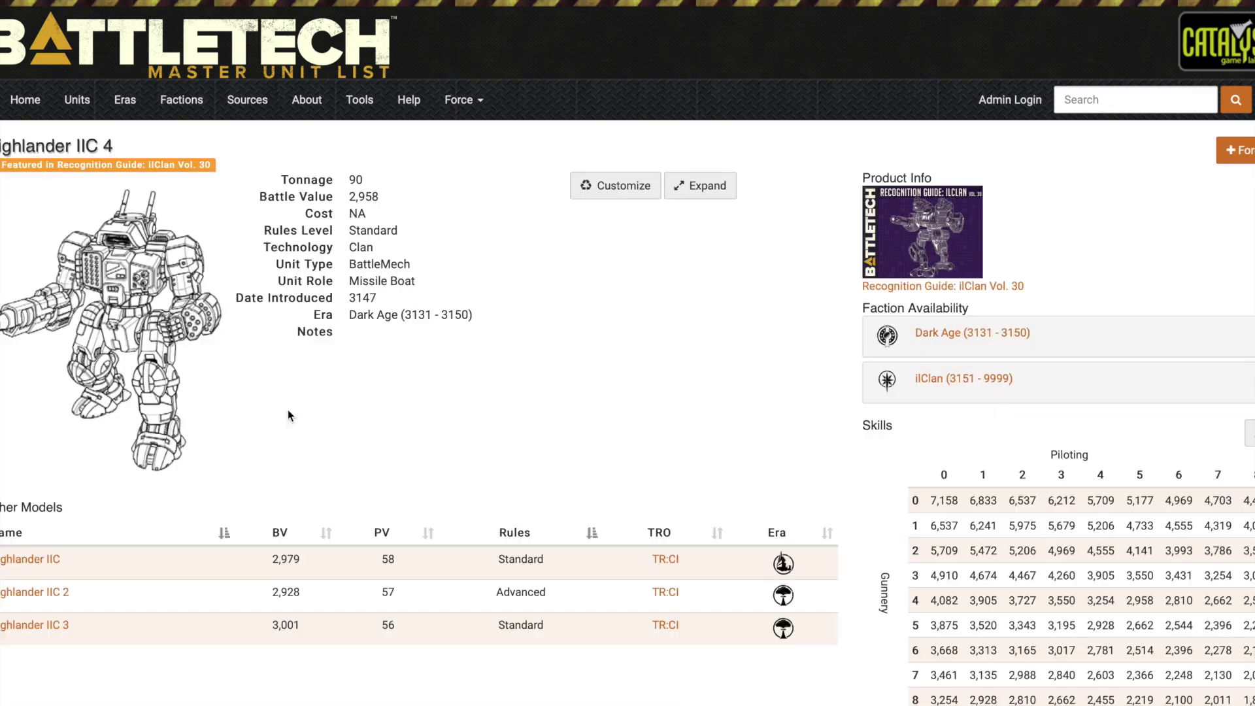
{"action": "left_click", "coordinate": [1001, 337]}
{"action": "left_click", "coordinate": [971, 451]}
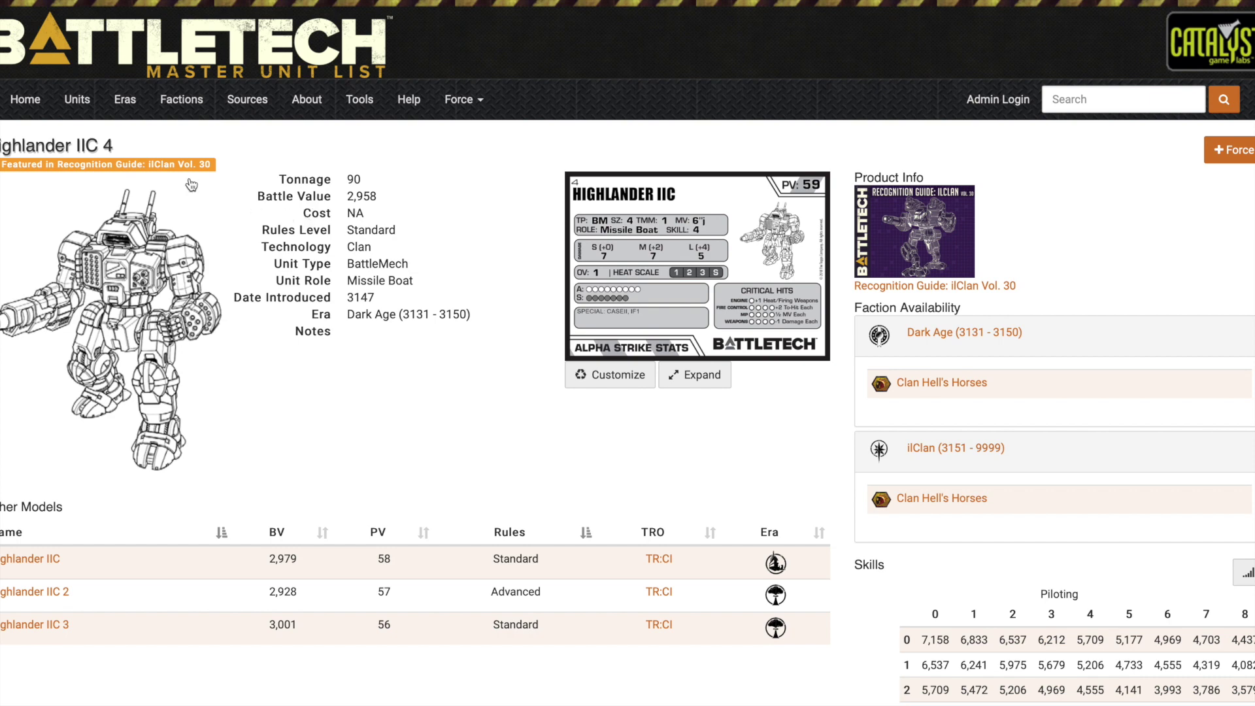
{"action": "key", "text": "alt+Left"}
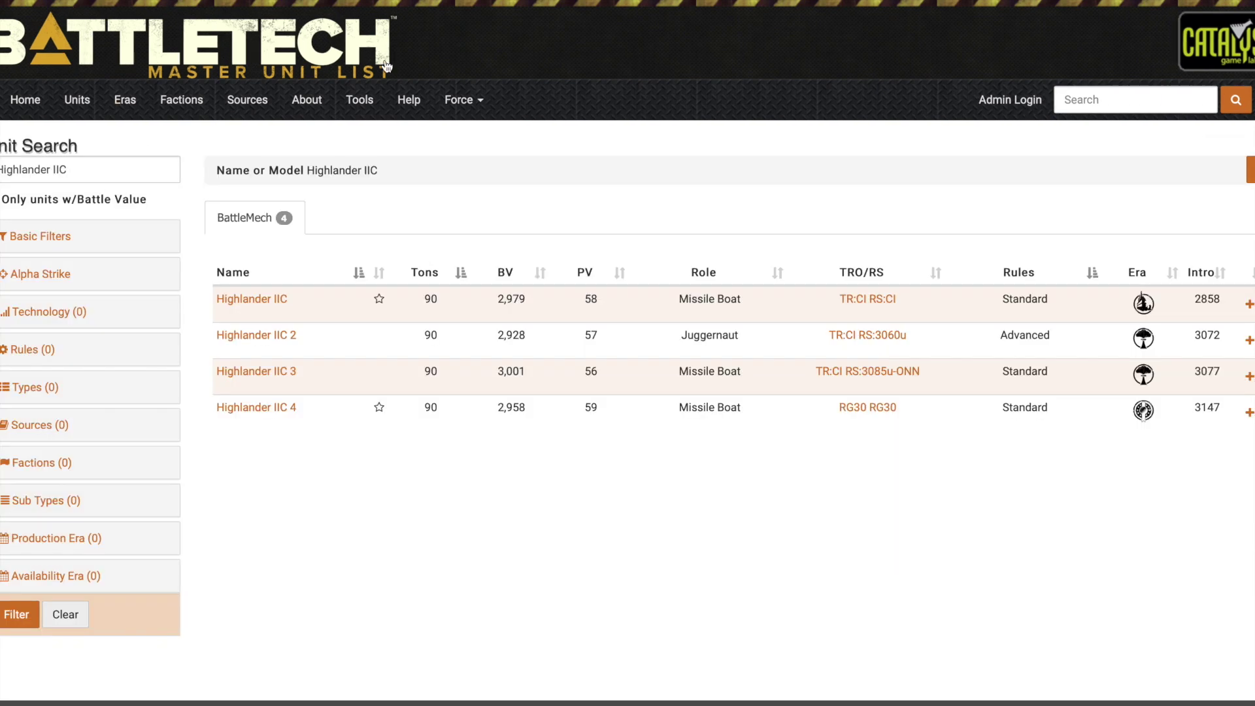
{"action": "left_click", "coordinate": [278, 300]}
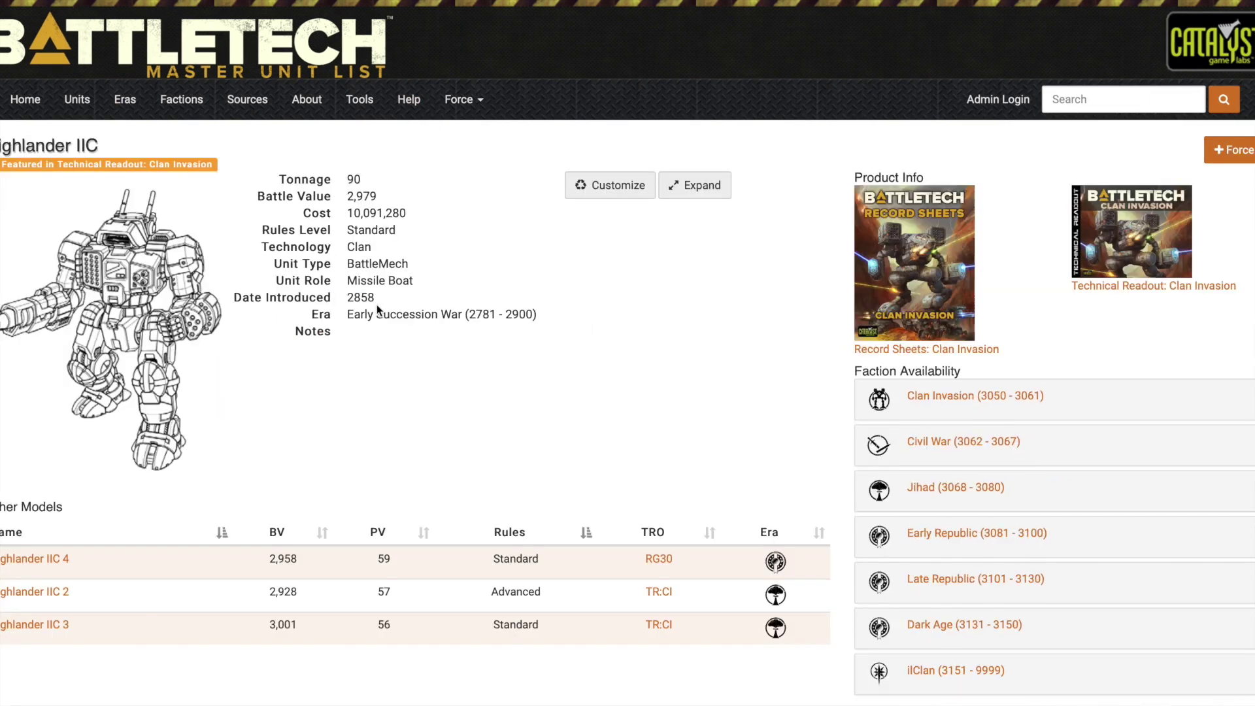
- Expand Clan Invasion availability: HW Clan General, IS Clan General and Wolf's Dragoons
{"action": "left_click", "coordinate": [935, 400]}
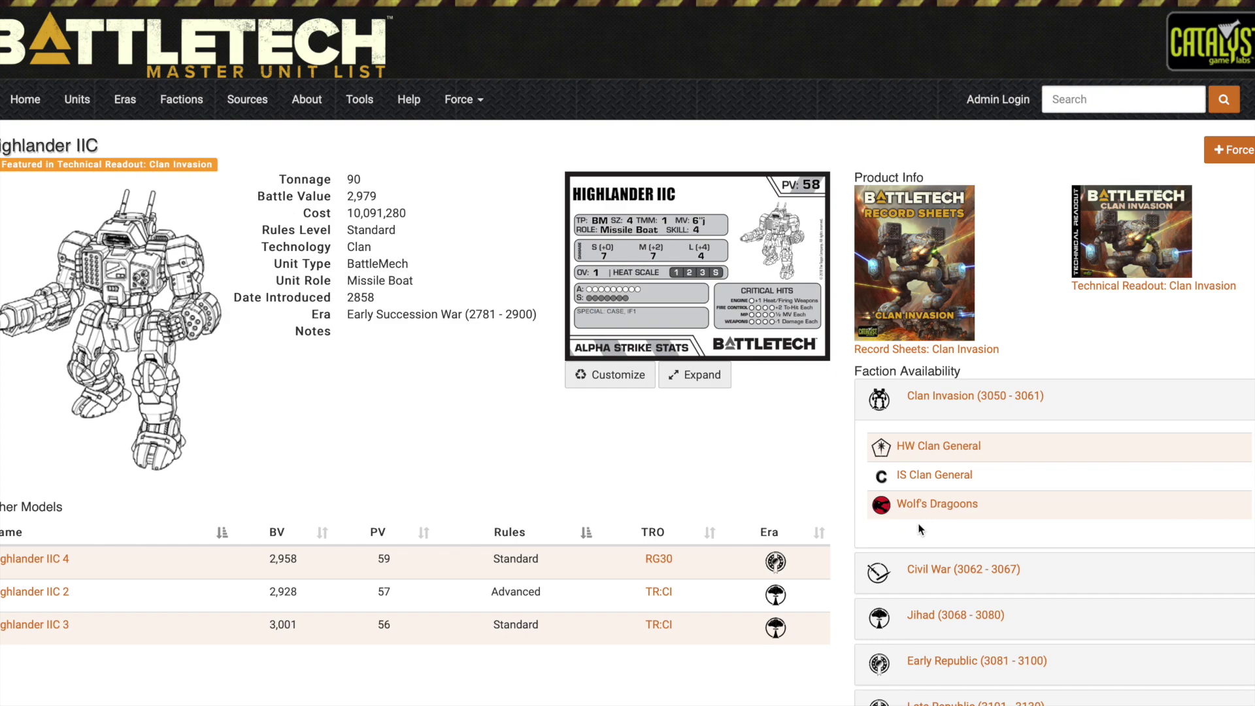
{"action": "scroll", "coordinate": [888, 557], "scroll_direction": "down", "scroll_amount": 5}
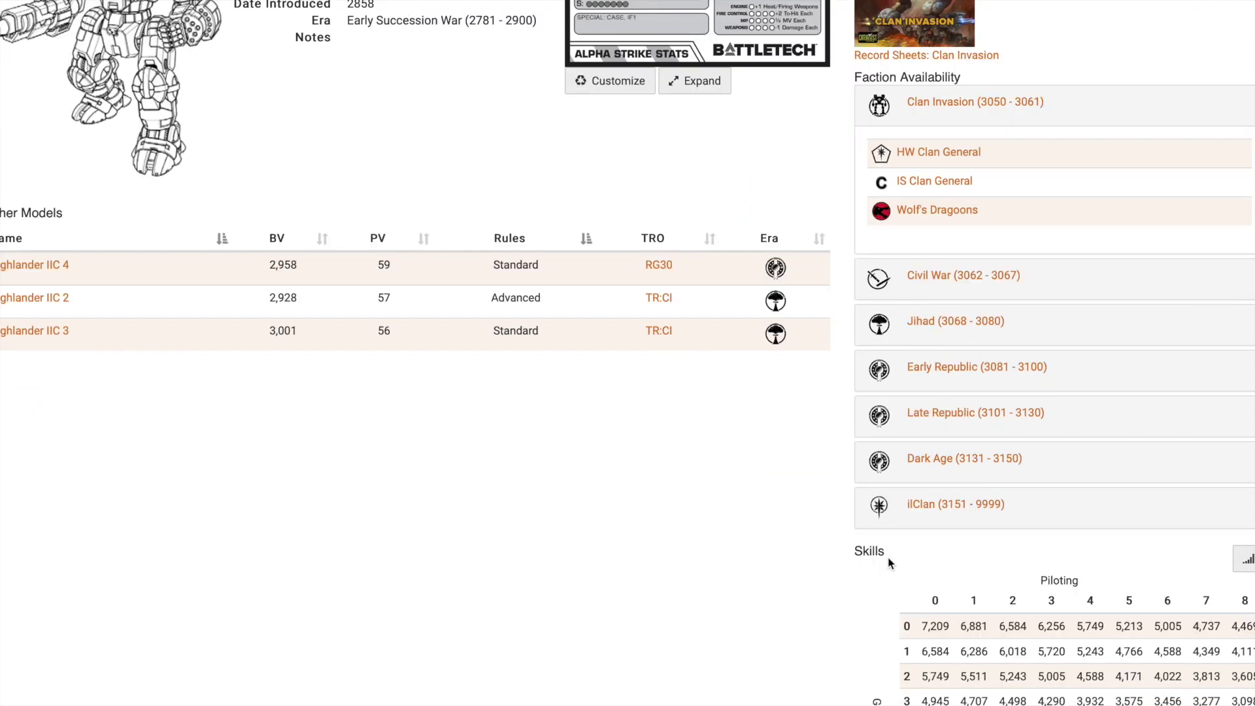
- Expand the Highlander IIC's Civil War, Jihad and Early Republic faction lists
{"action": "left_click", "coordinate": [965, 277]}
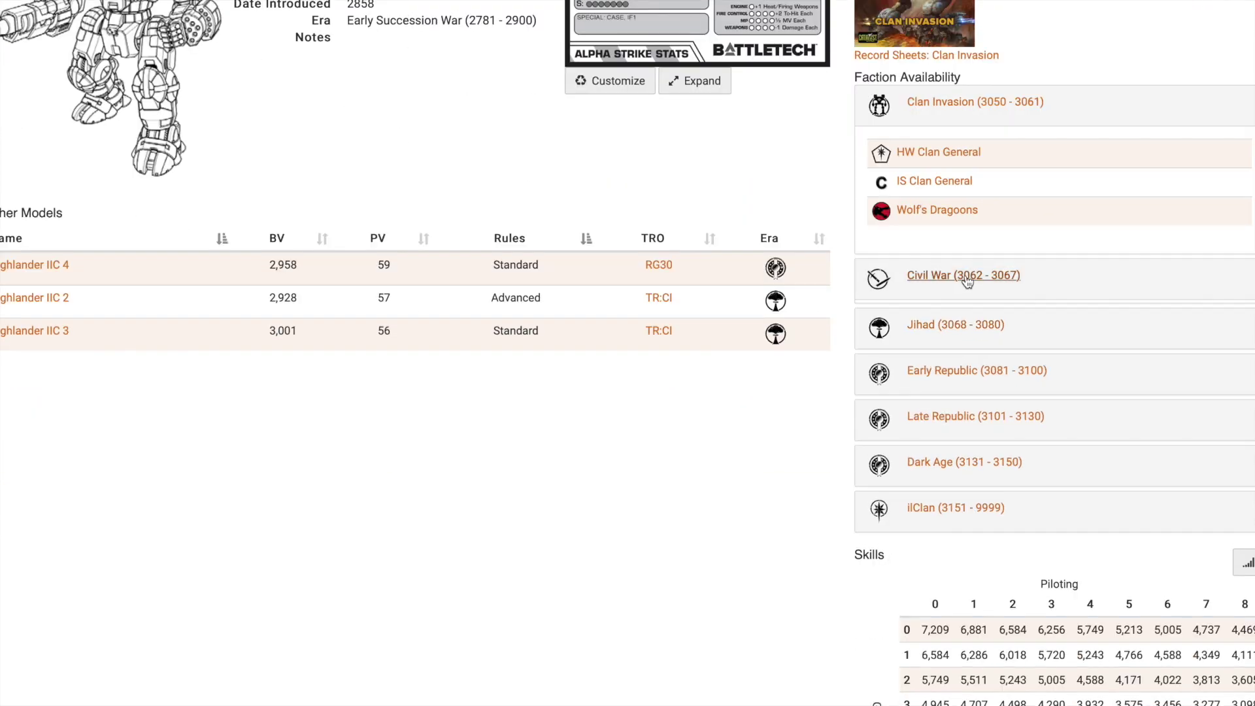
{"action": "scroll", "coordinate": [978, 421], "scroll_direction": "down", "scroll_amount": 2}
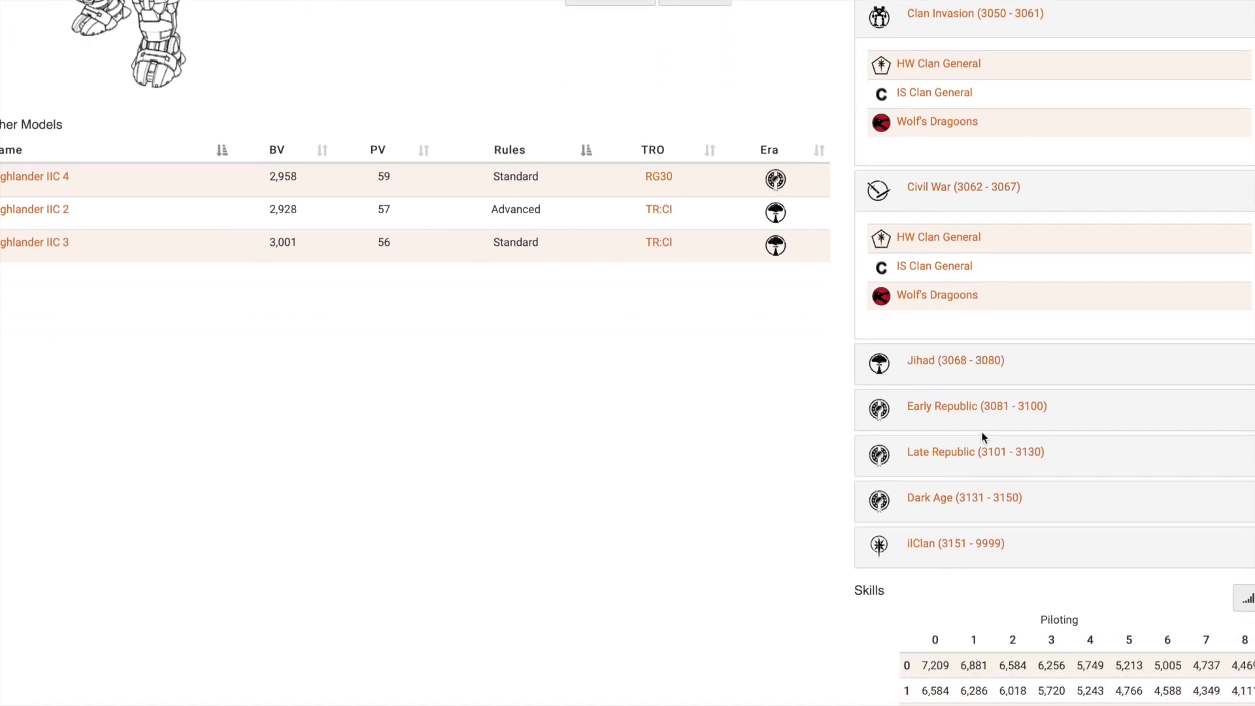
{"action": "left_click", "coordinate": [969, 277]}
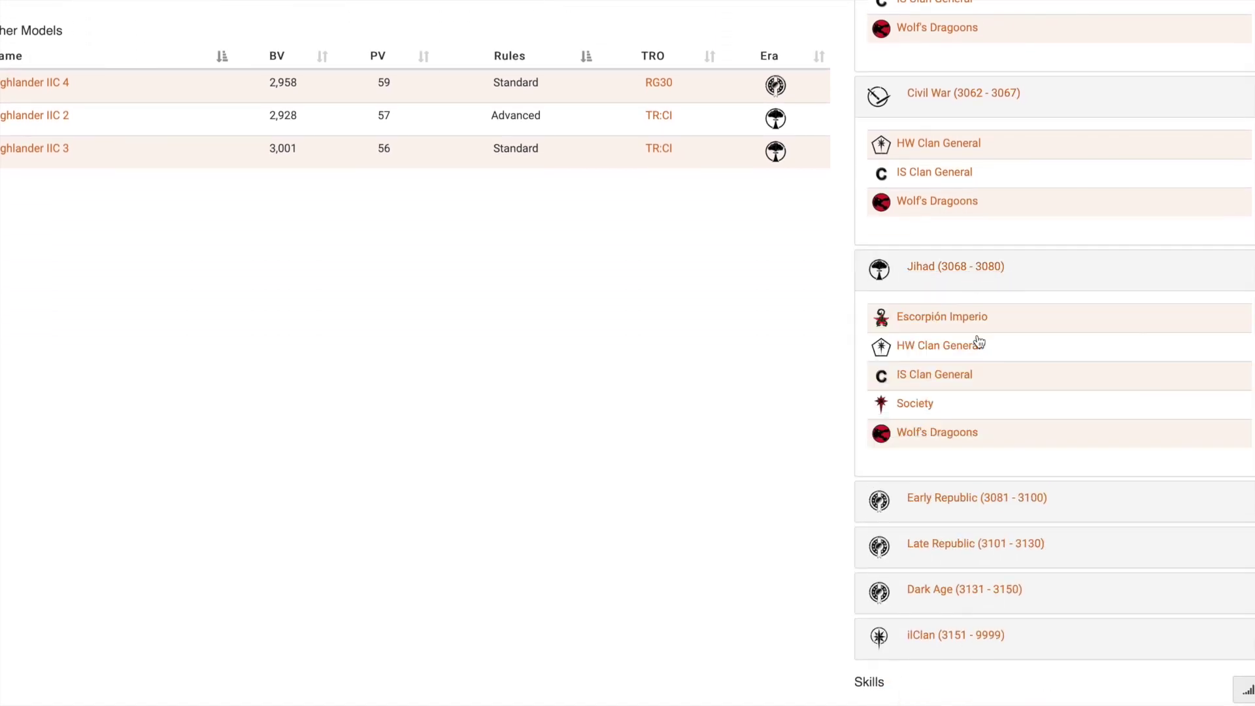
{"action": "scroll", "coordinate": [978, 340], "scroll_direction": "down", "scroll_amount": 3}
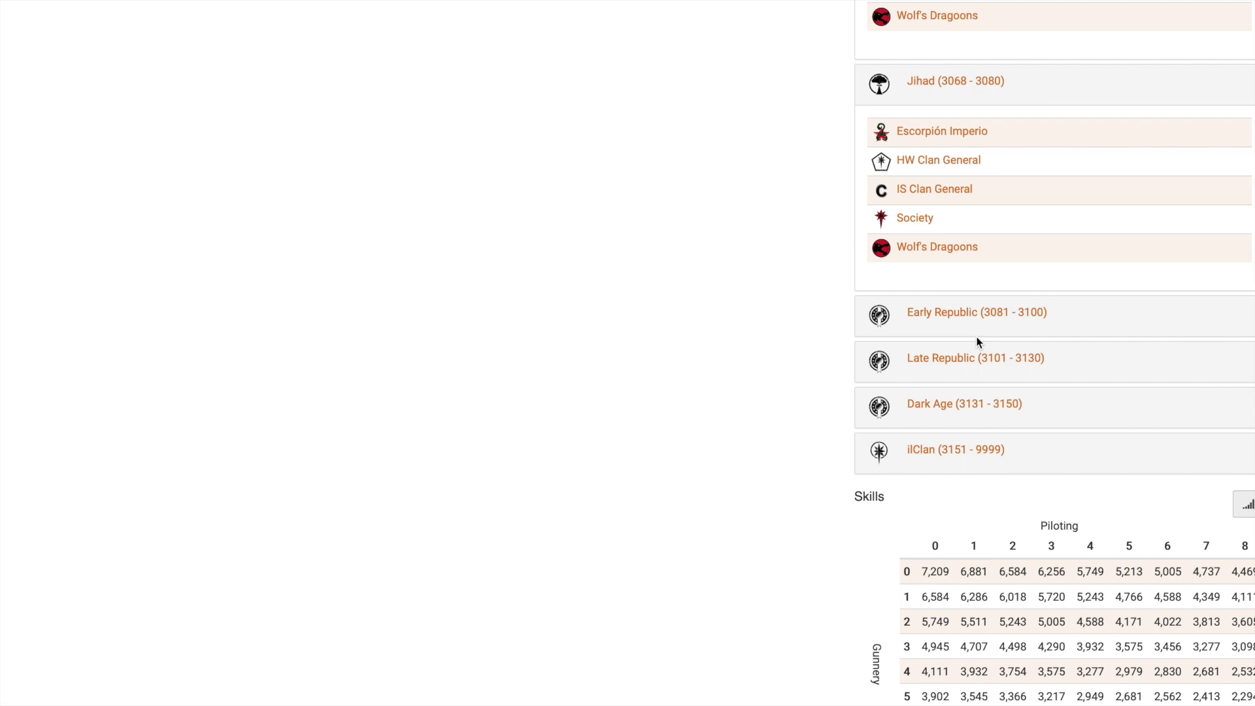
{"action": "left_click", "coordinate": [992, 321]}
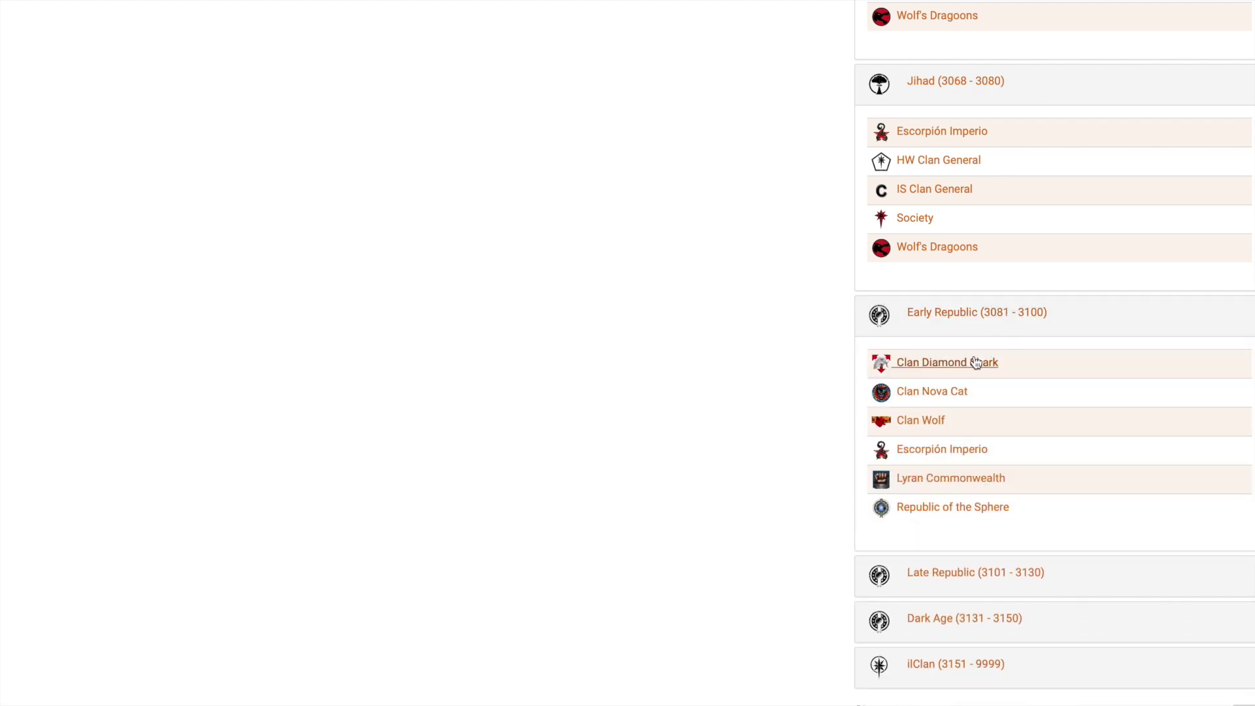
{"action": "scroll", "coordinate": [976, 361], "scroll_direction": "down", "scroll_amount": 1}
{"action": "scroll", "coordinate": [1003, 373], "scroll_direction": "down", "scroll_amount": 1}
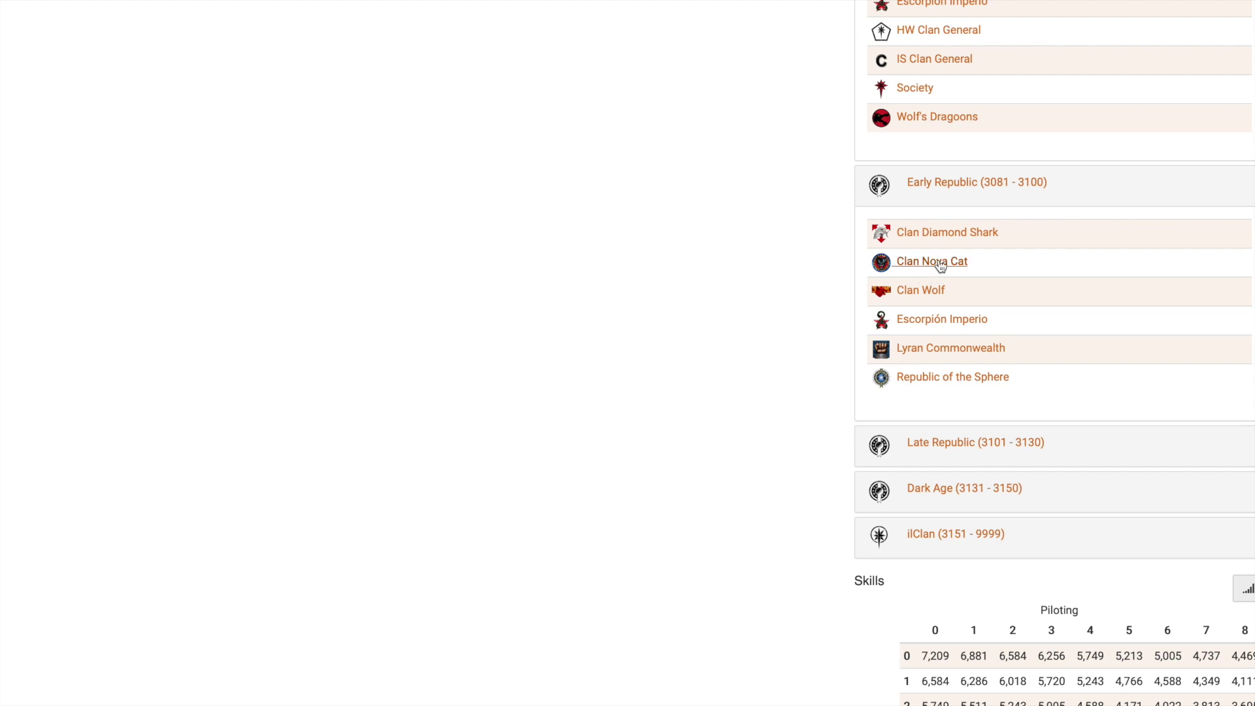
{"action": "scroll", "coordinate": [938, 265], "scroll_direction": "up", "scroll_amount": 7}
{"action": "scroll", "coordinate": [959, 148], "scroll_direction": "down", "scroll_amount": 7}
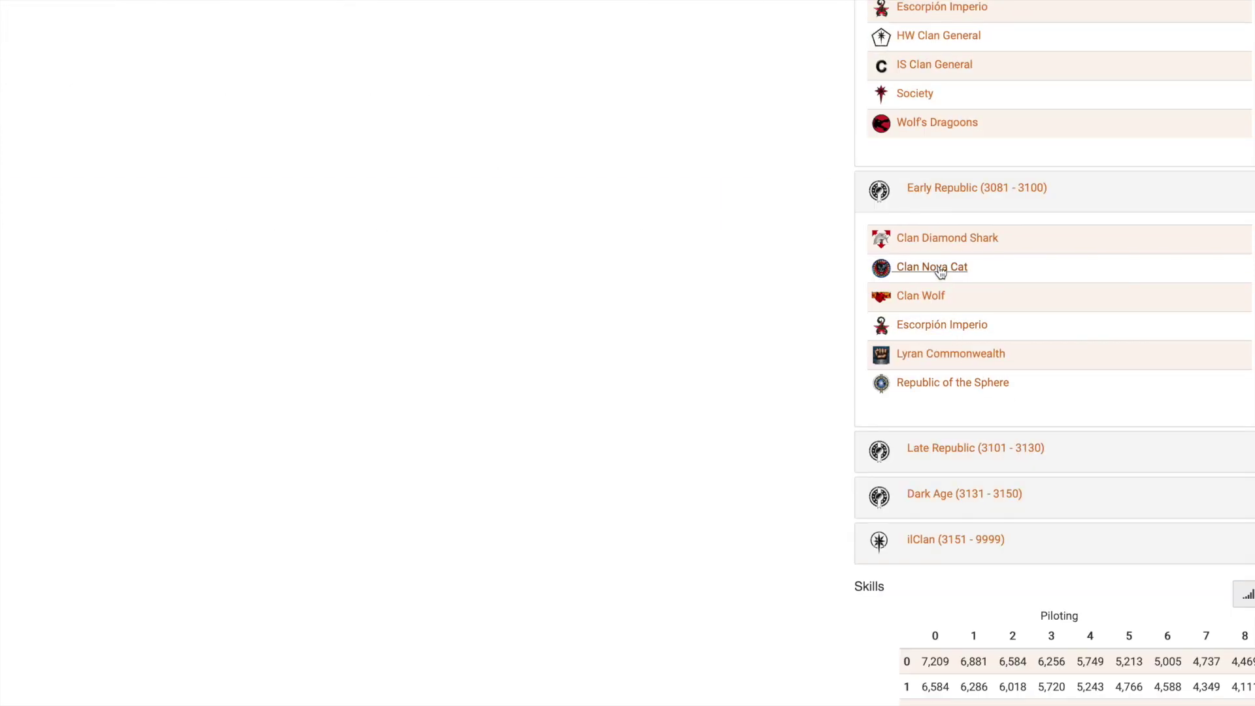
{"action": "scroll", "coordinate": [961, 367], "scroll_direction": "down", "scroll_amount": 1}
- Expand the Late Republic, Dark Age and ilClan faction lists, including Wolf Empire
{"action": "left_click", "coordinate": [961, 362]}
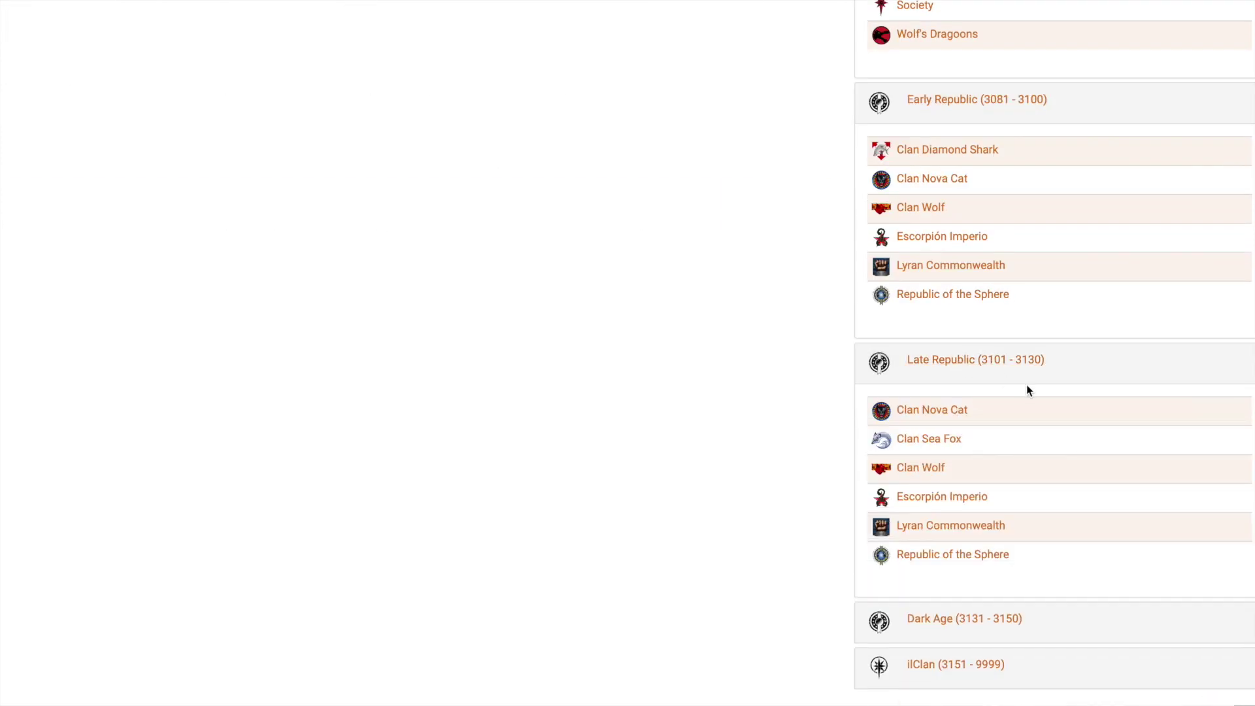
{"action": "scroll", "coordinate": [1028, 391], "scroll_direction": "down", "scroll_amount": 1}
{"action": "scroll", "coordinate": [1014, 393], "scroll_direction": "down", "scroll_amount": 2}
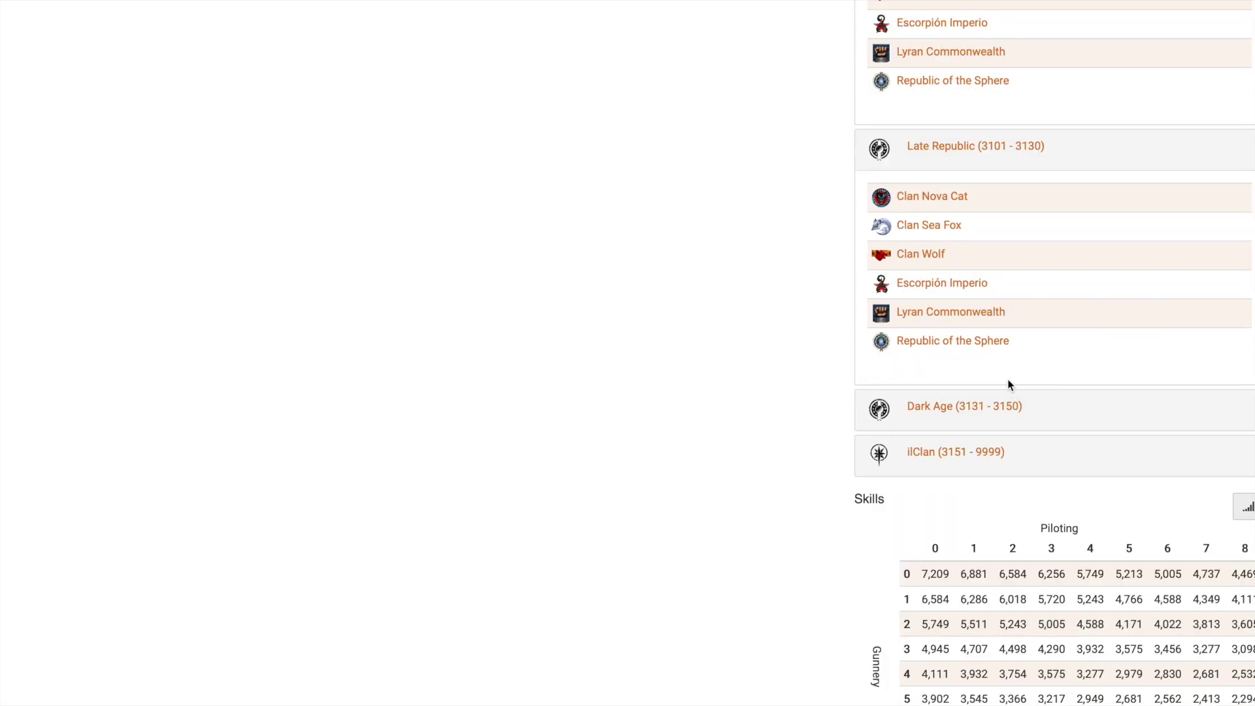
{"action": "left_click", "coordinate": [962, 409]}
{"action": "scroll", "coordinate": [1057, 420], "scroll_direction": "down", "scroll_amount": 2}
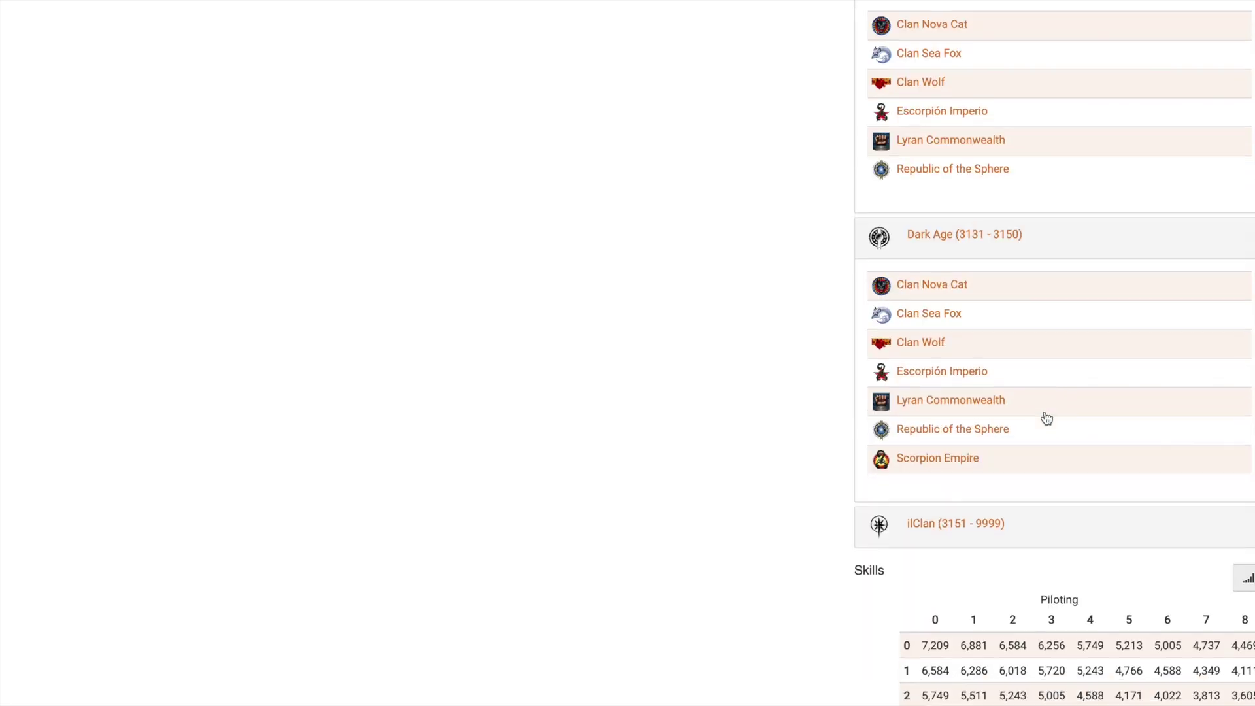
{"action": "scroll", "coordinate": [1047, 419], "scroll_direction": "down", "scroll_amount": 1}
{"action": "left_click", "coordinate": [965, 465]}
{"action": "scroll", "coordinate": [1018, 468], "scroll_direction": "down", "scroll_amount": 3}
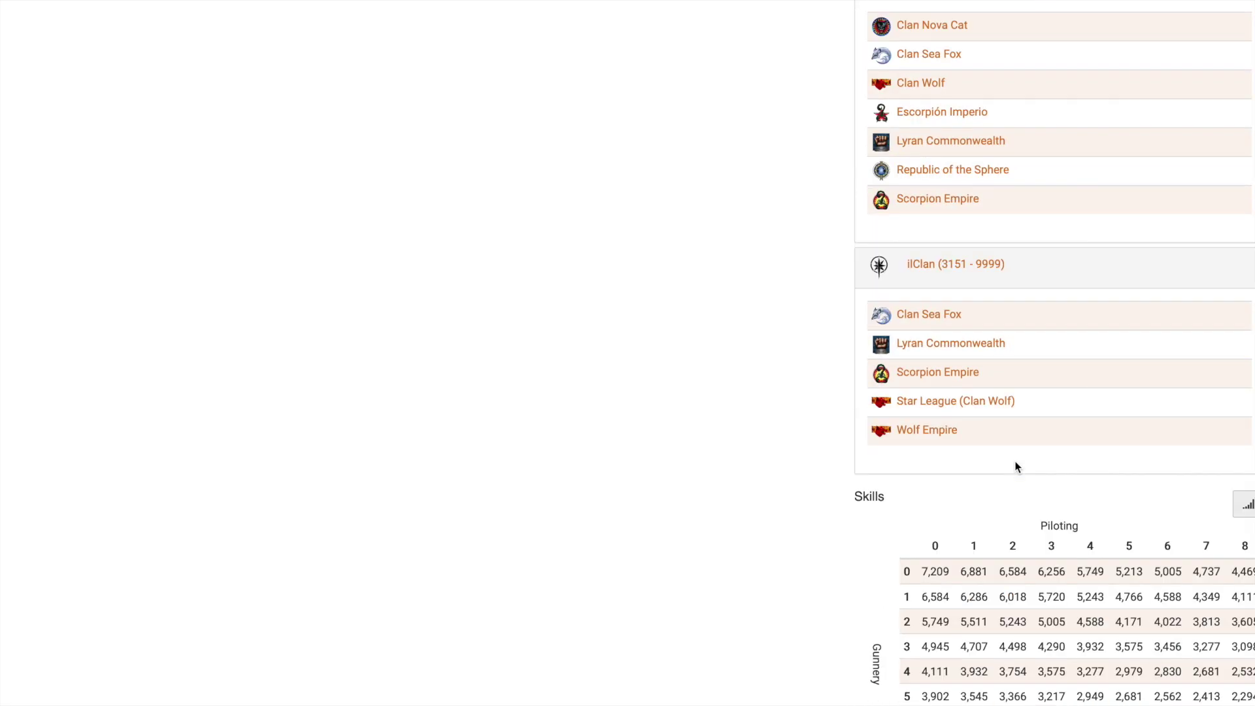
{"action": "scroll", "coordinate": [1009, 465], "scroll_direction": "up", "scroll_amount": 1}
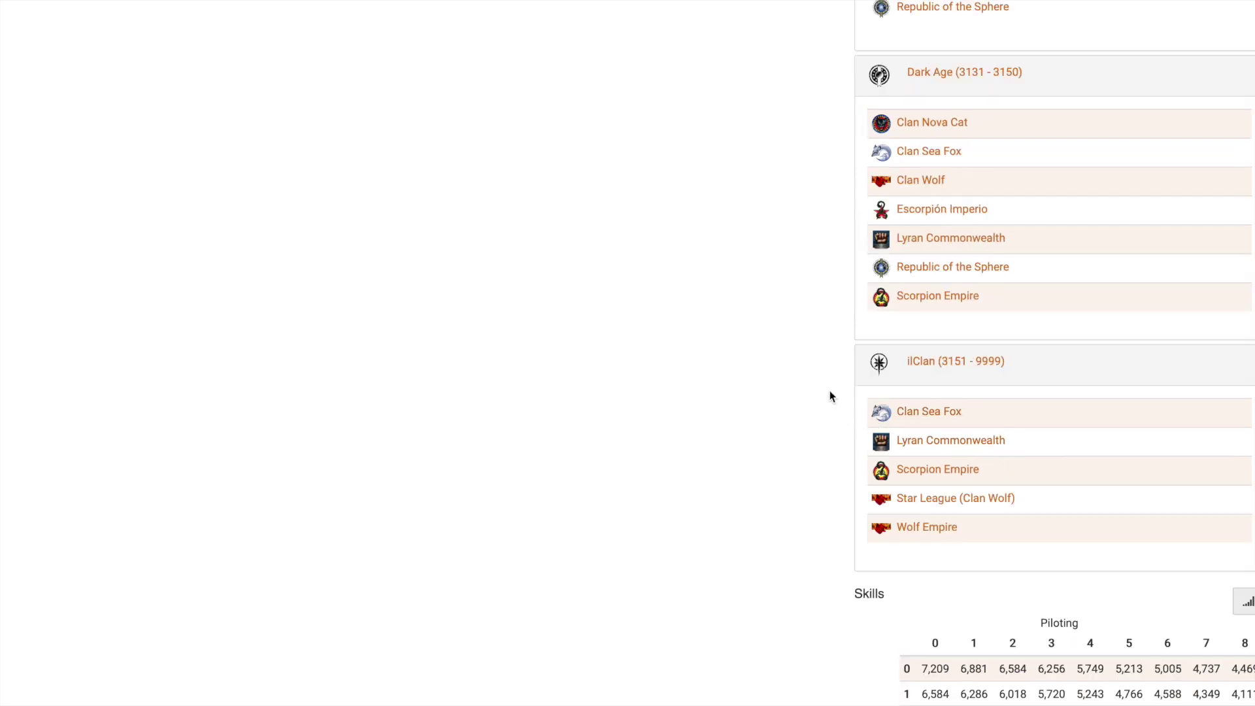
{"action": "scroll", "coordinate": [836, 394], "scroll_direction": "up", "scroll_amount": 1}
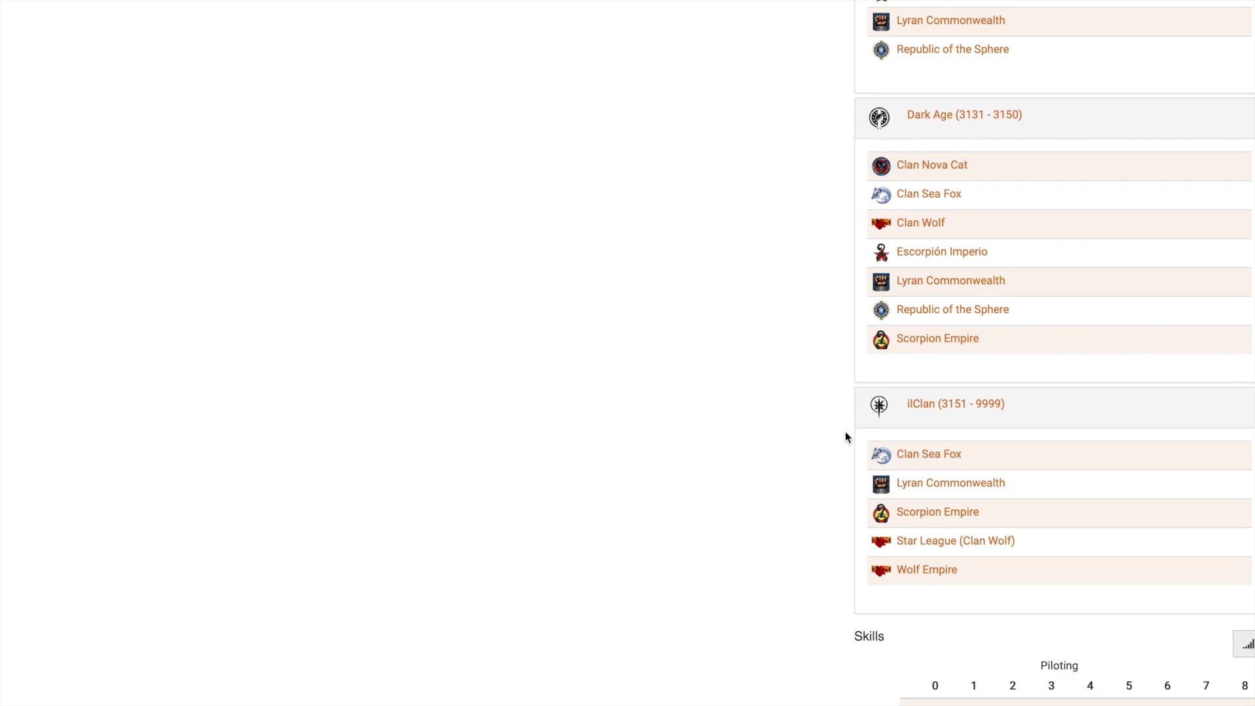
- Scroll back up the Highlander IIC unit page before returning to the Numbers spreadsheet
{"action": "scroll", "coordinate": [846, 437], "scroll_direction": "up", "scroll_amount": 20}
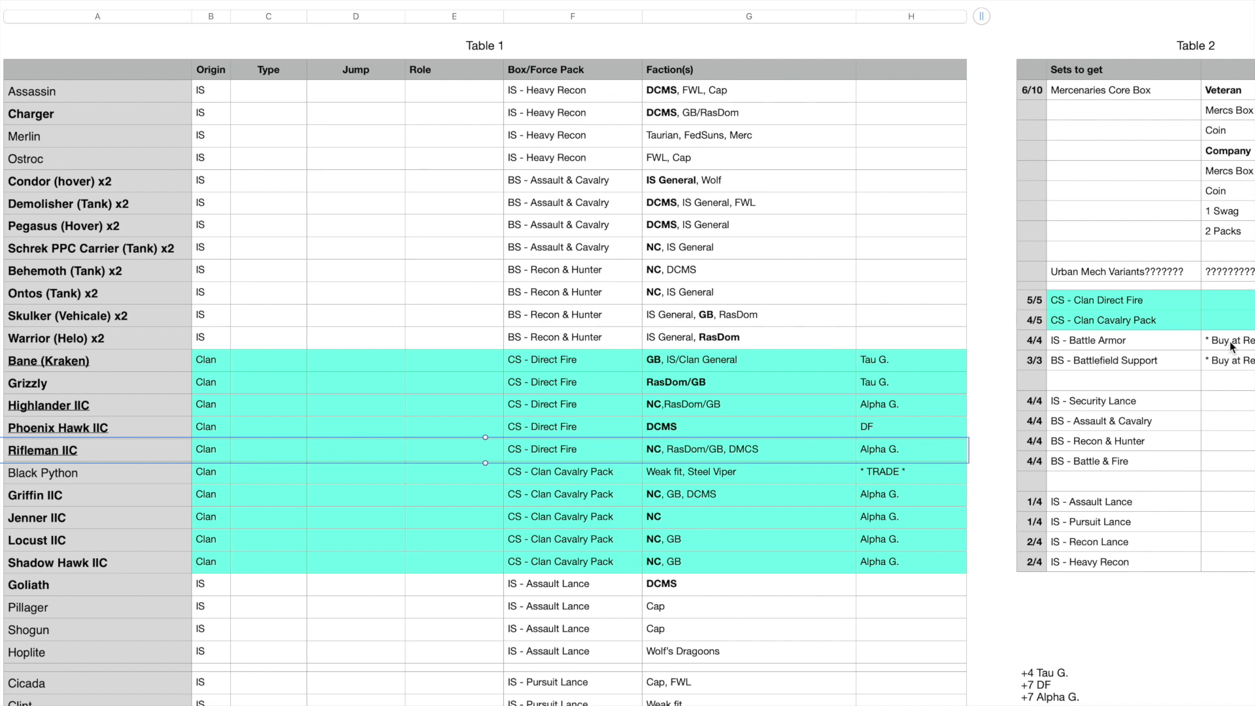
- Select the TRADE rows Ceasar through Flea across columns A–H of Table 1
{"action": "scroll", "coordinate": [709, 530], "scroll_direction": "down", "scroll_amount": 10}
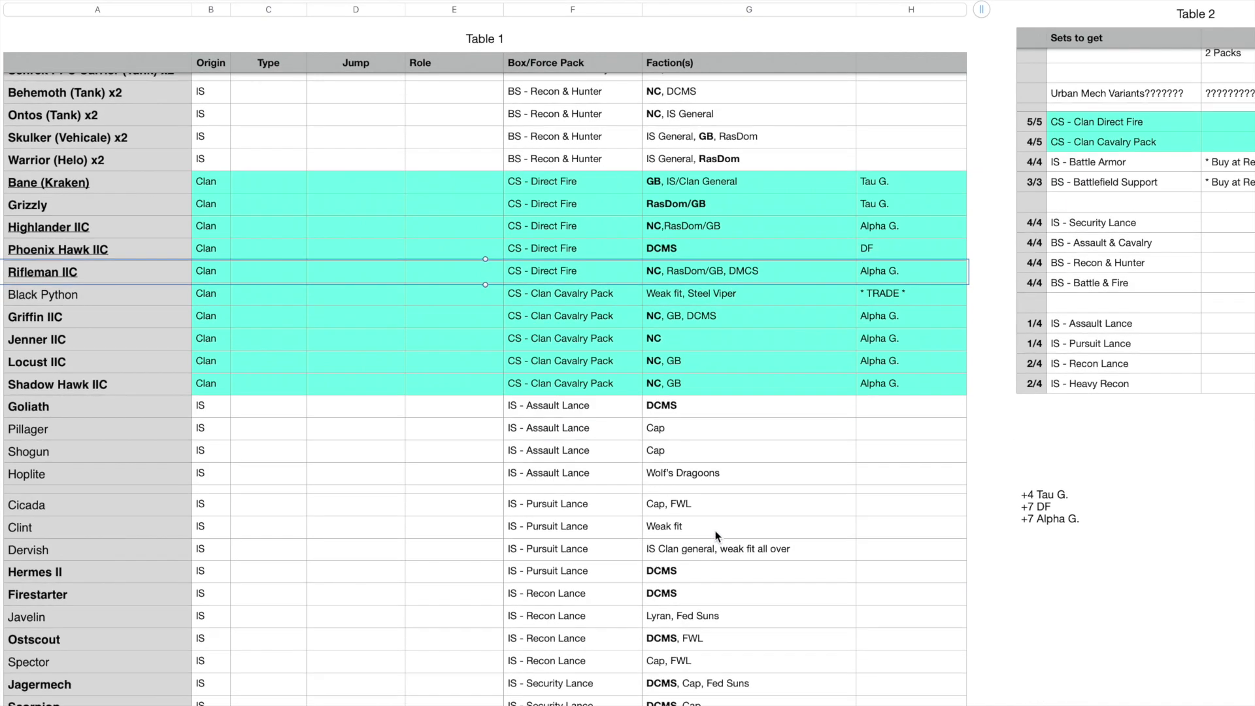
{"action": "scroll", "coordinate": [716, 531], "scroll_direction": "down", "scroll_amount": 5}
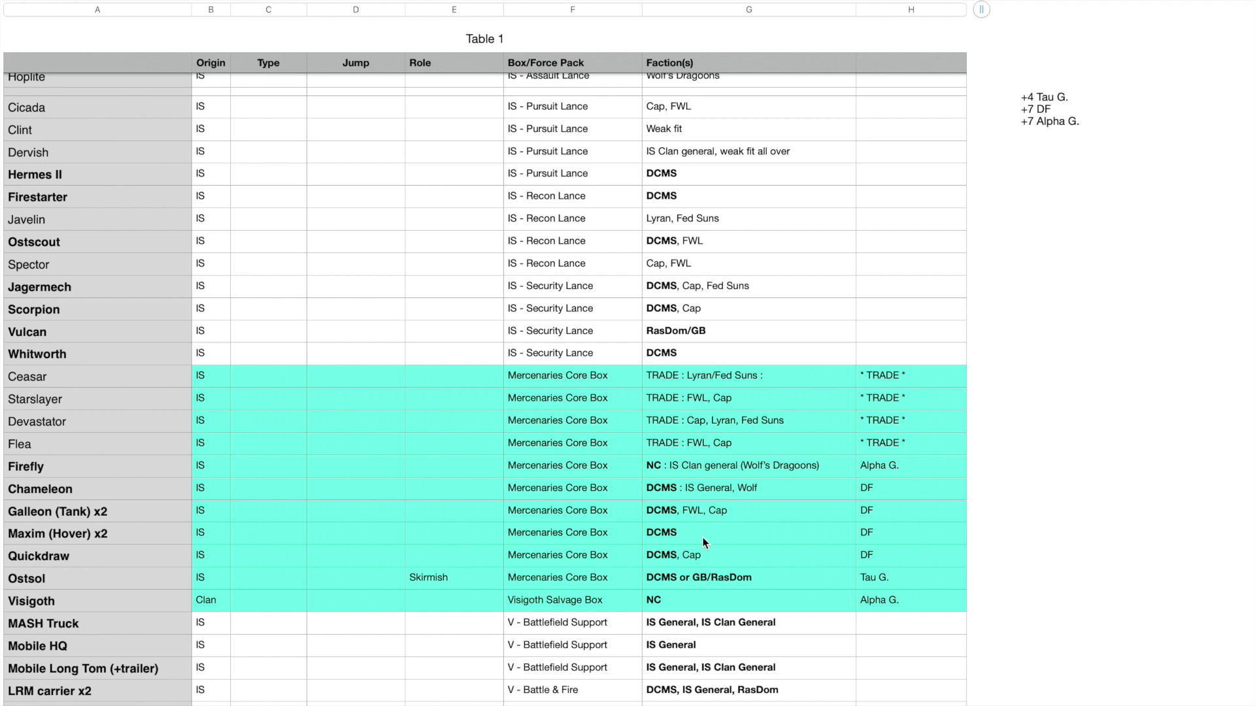
{"action": "left_click", "coordinate": [702, 445]}
{"action": "left_click", "coordinate": [69, 449]}
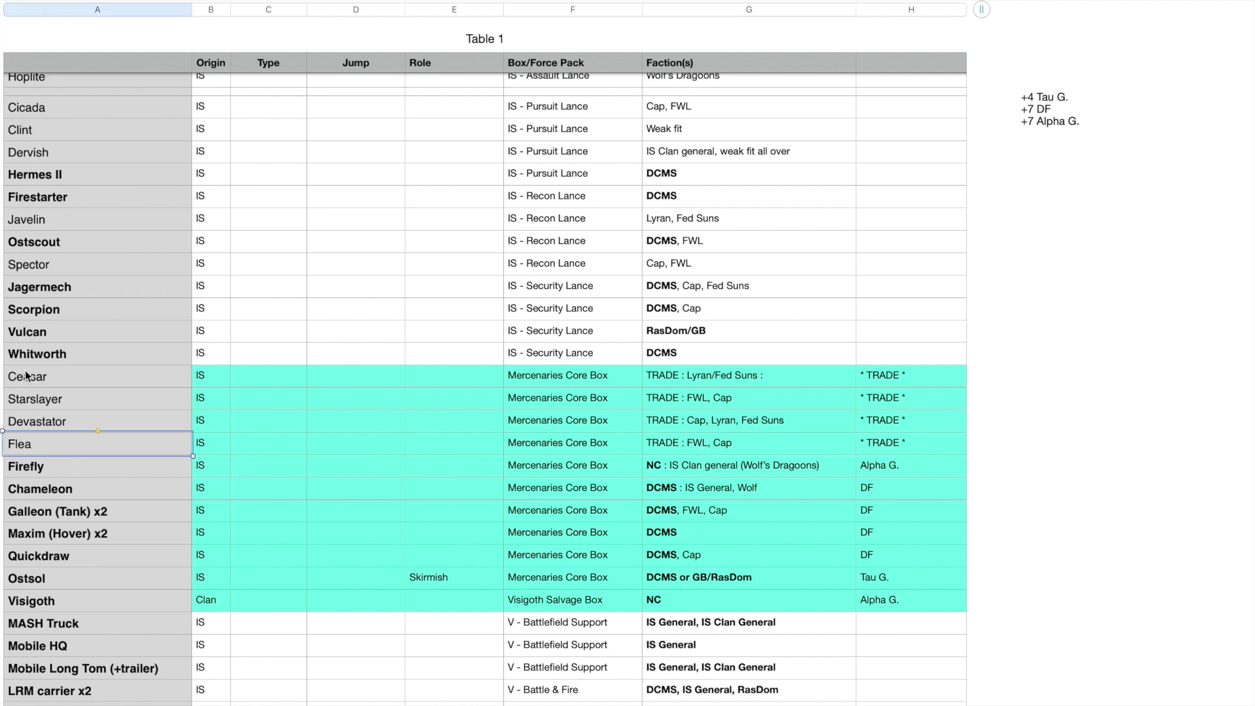
{"action": "left_click", "coordinate": [904, 375], "text": "shift"}
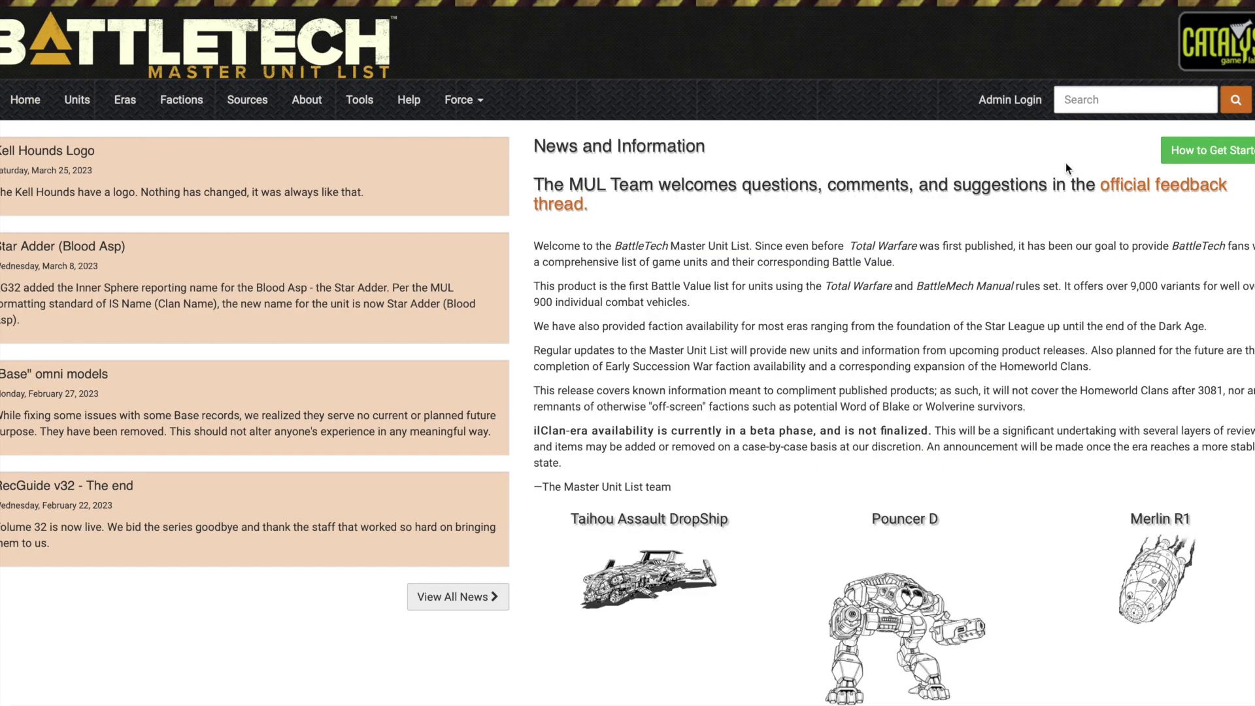
- Search for Pillager, view the PLG-6Z page, and return to the results
{"action": "left_click", "coordinate": [1096, 103]}
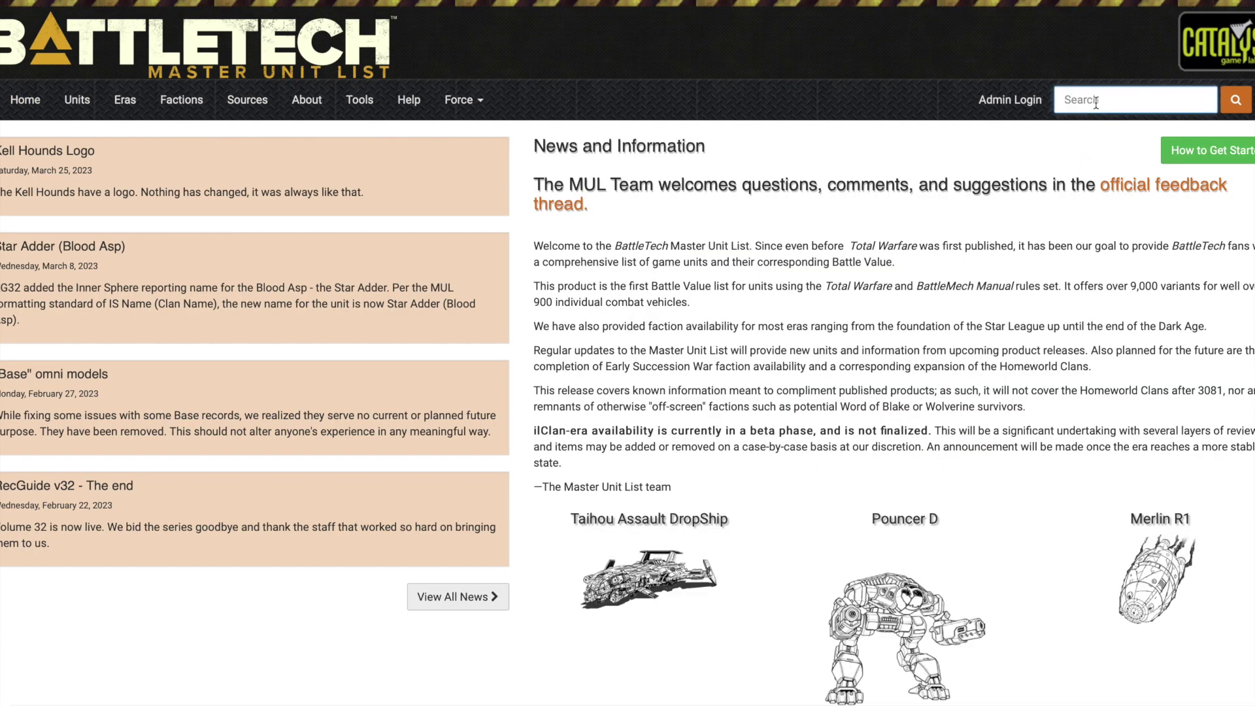
{"action": "type", "text": "Pill"}
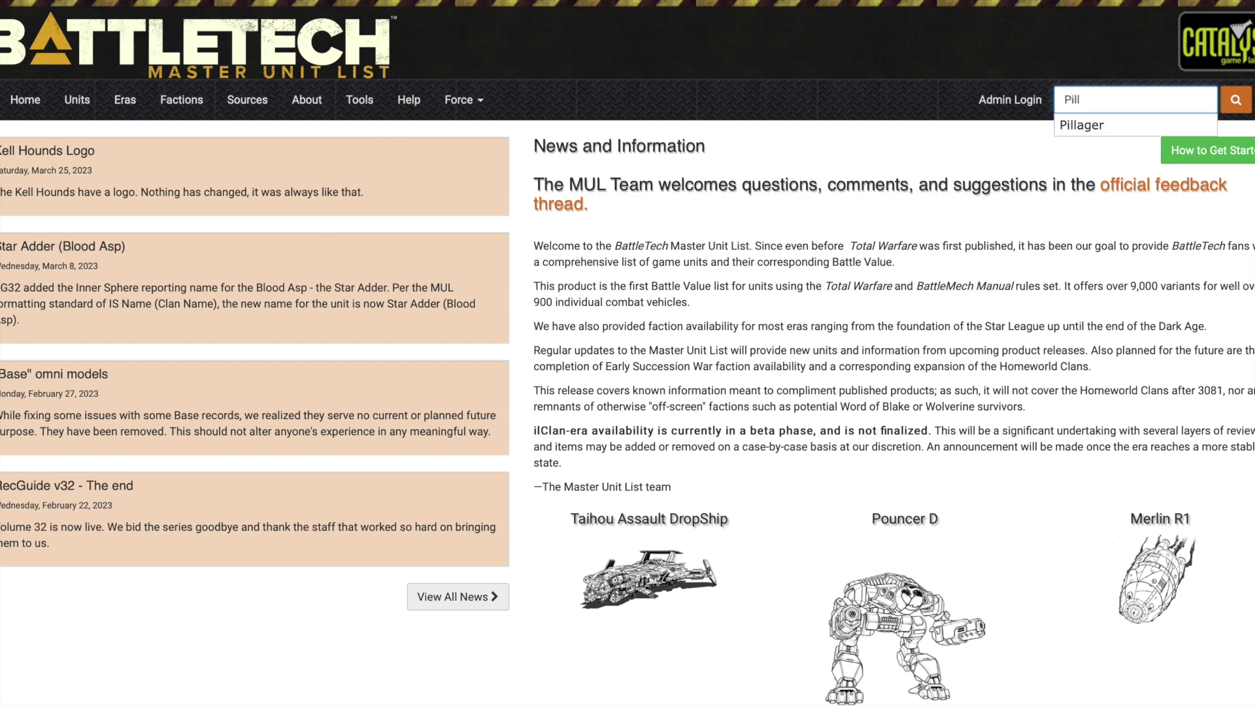
{"action": "left_click", "coordinate": [1126, 125]}
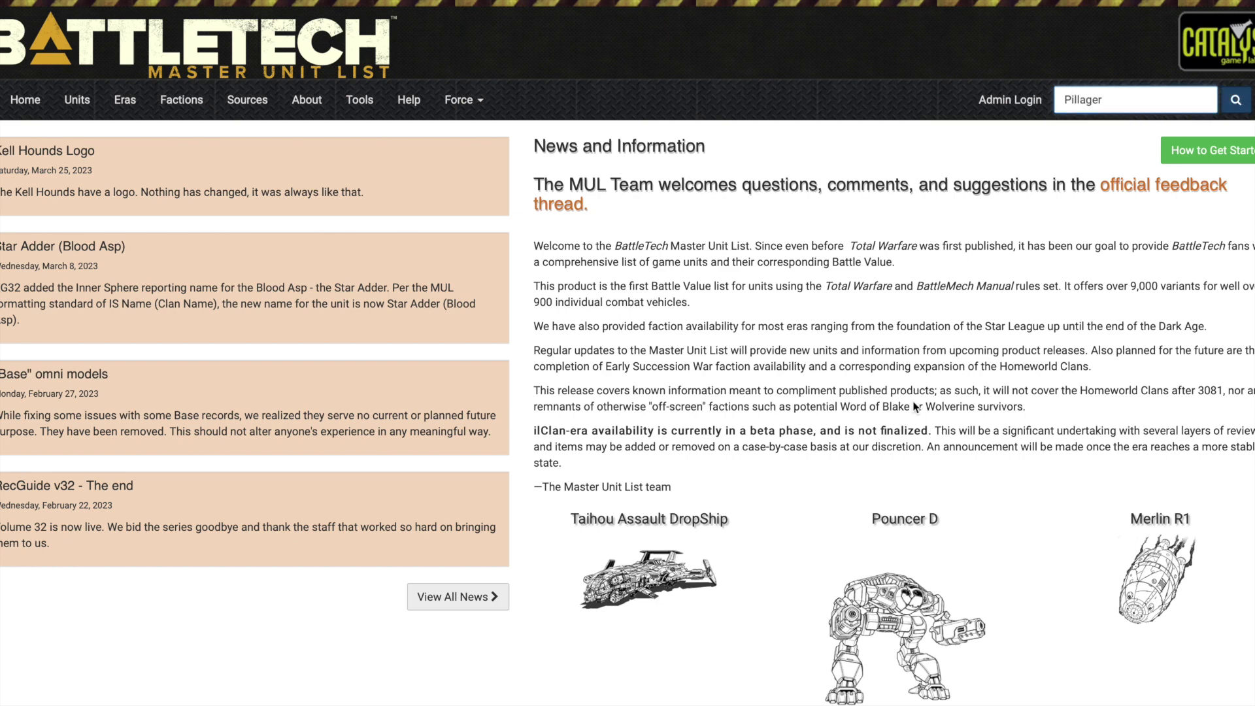
{"action": "key", "text": "Return"}
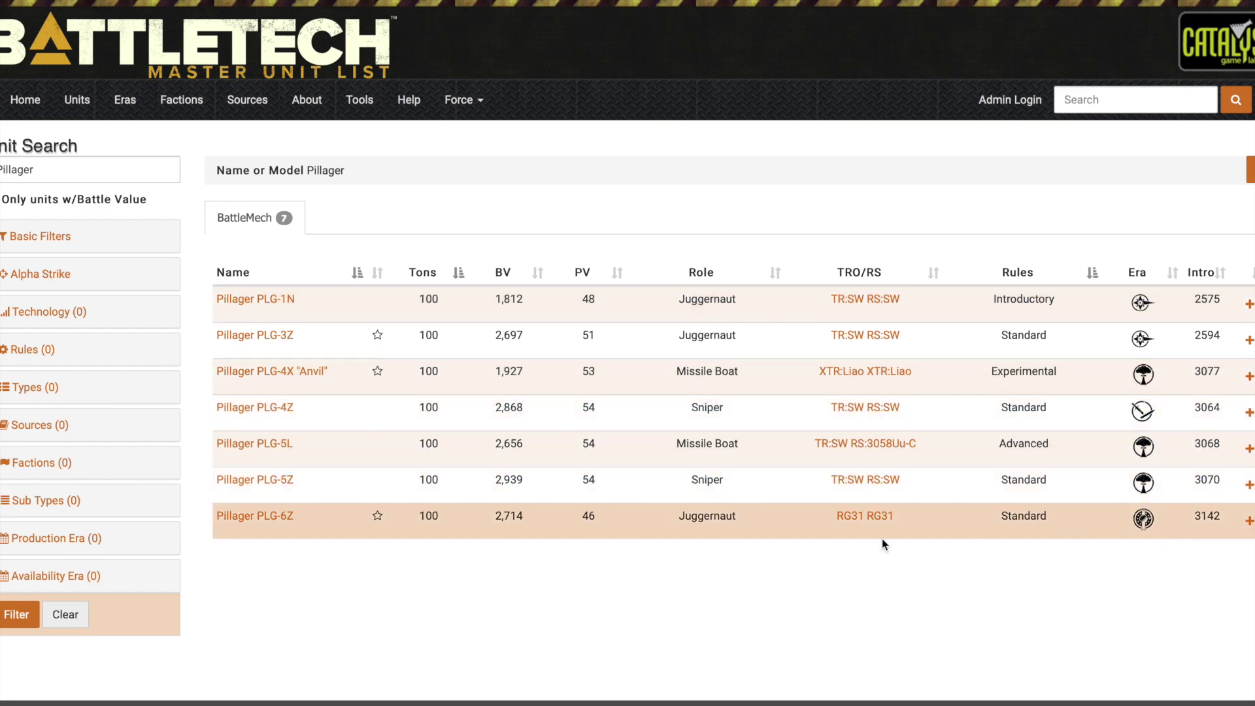
{"action": "left_click", "coordinate": [231, 516]}
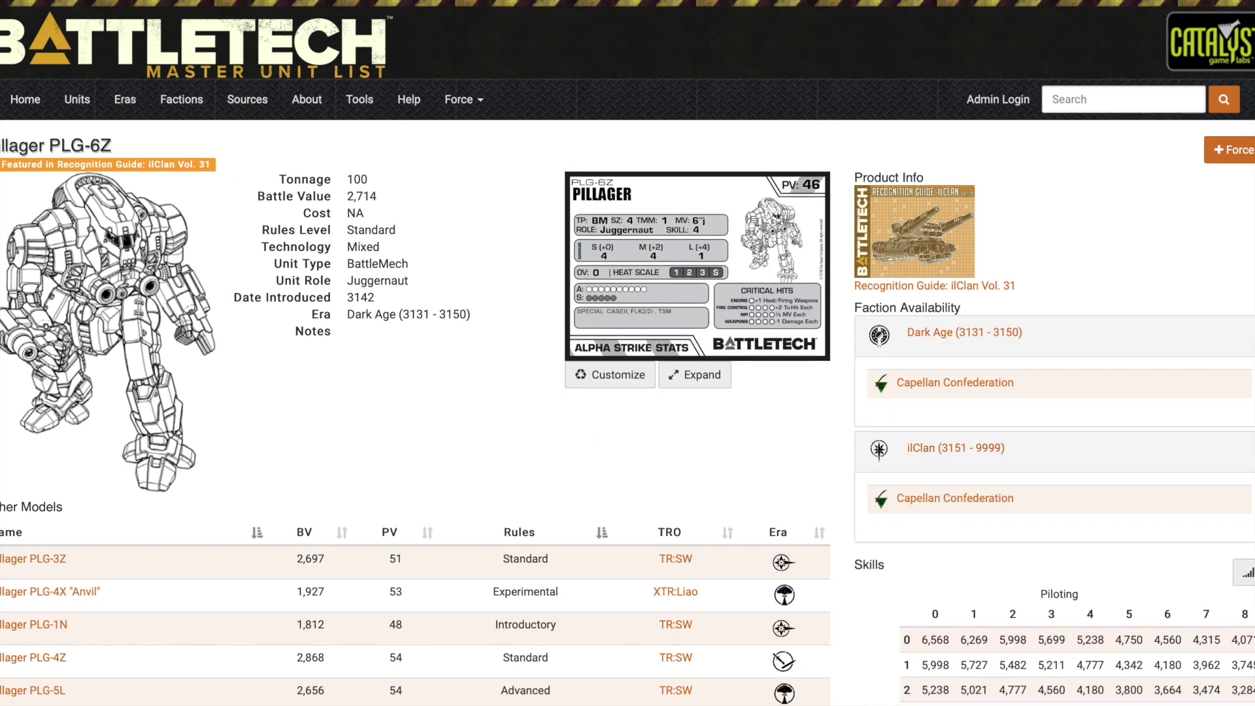
{"action": "key", "text": "alt+Left"}
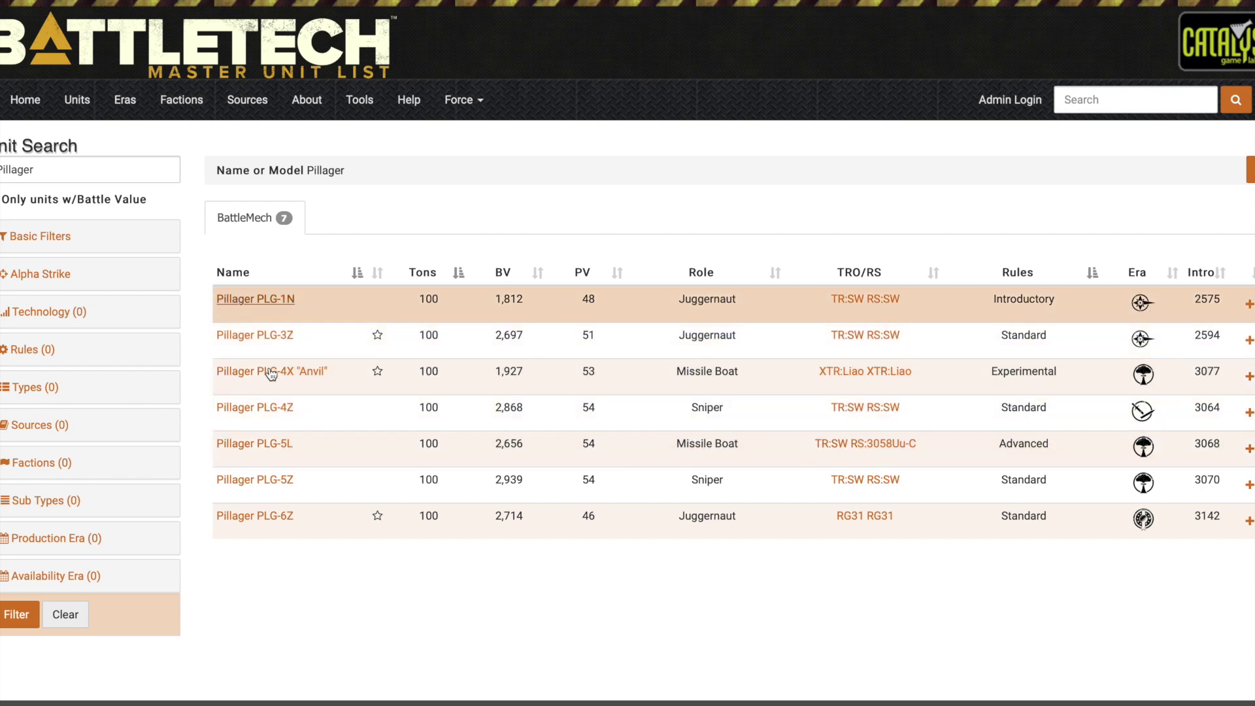
- Expand PLG-1N's Star League, Early Succession War and LosTech factions, then open PLG-3Z
{"action": "key", "text": "alt+Right"}
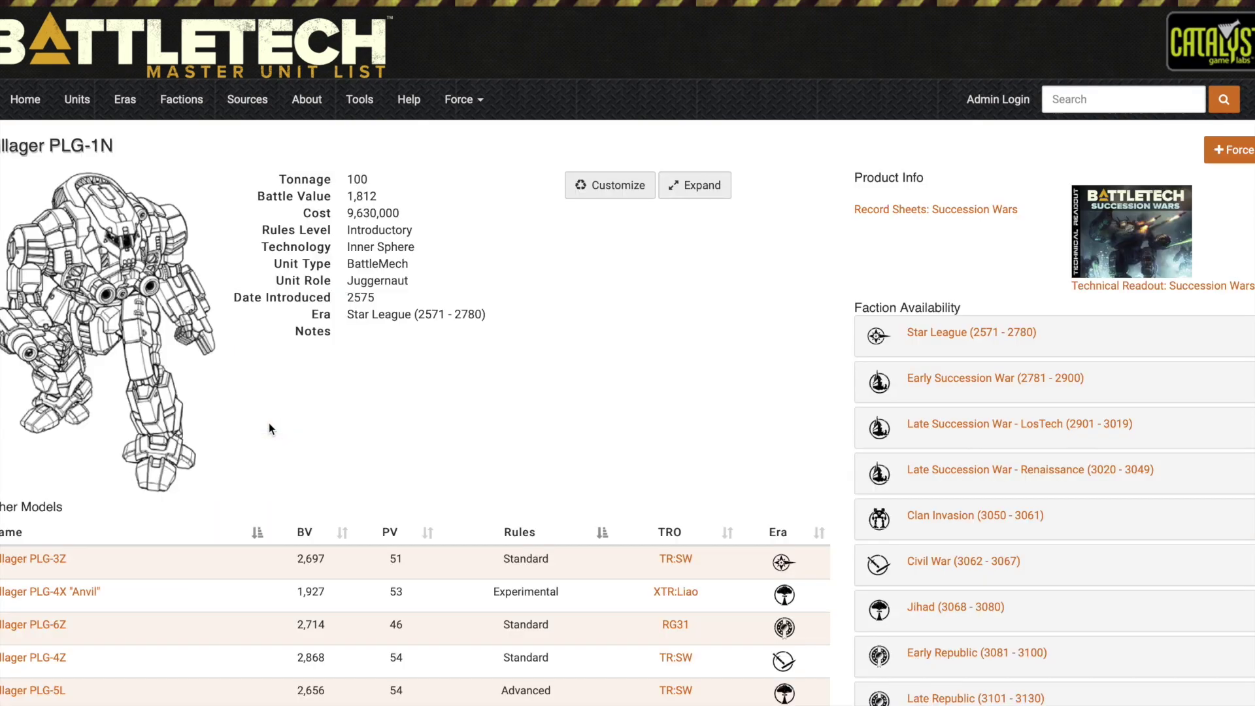
{"action": "left_click", "coordinate": [972, 396]}
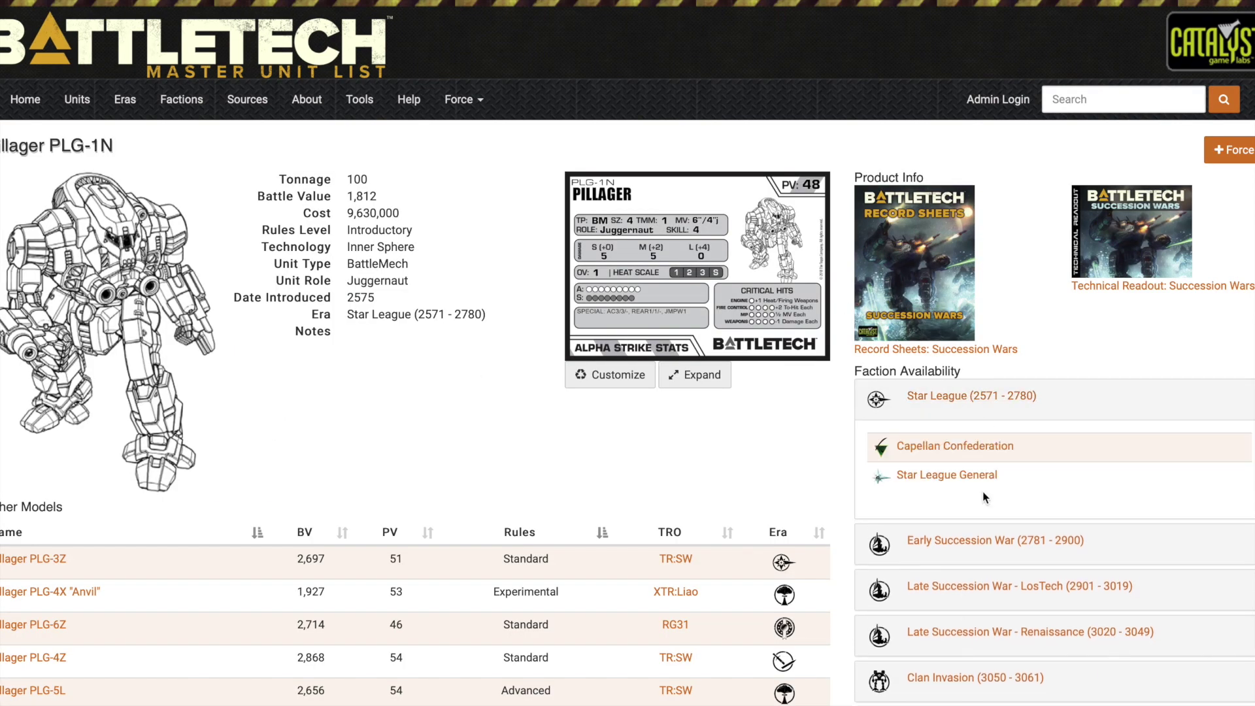
{"action": "scroll", "coordinate": [974, 458], "scroll_direction": "down", "scroll_amount": 2}
{"action": "left_click", "coordinate": [981, 457]}
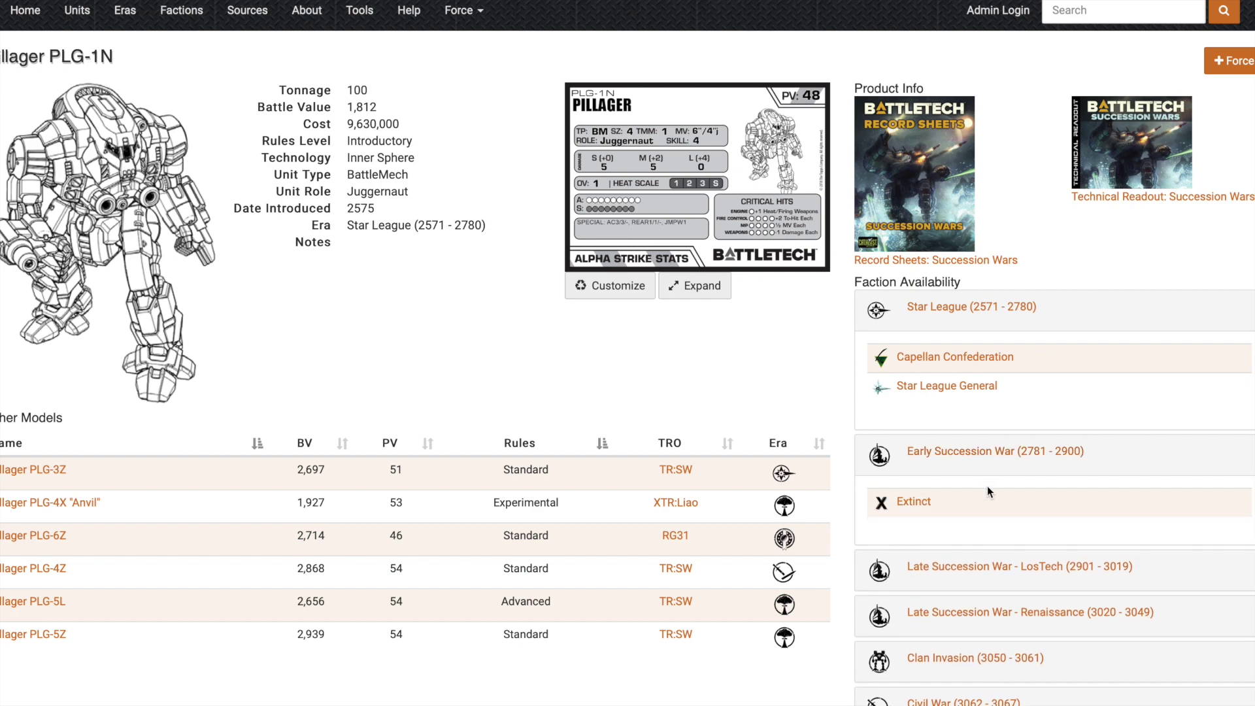
{"action": "scroll", "coordinate": [988, 485], "scroll_direction": "down", "scroll_amount": 2}
{"action": "left_click", "coordinate": [965, 483]}
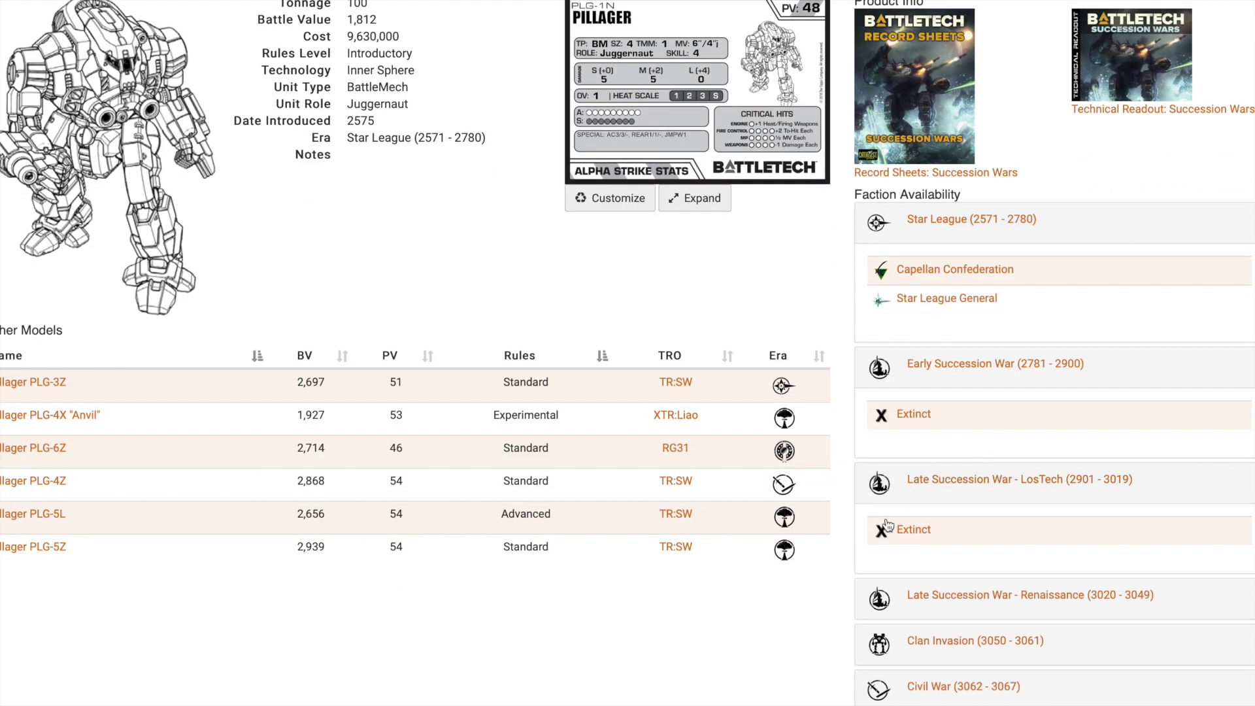
{"action": "scroll", "coordinate": [969, 489], "scroll_direction": "up", "scroll_amount": 4}
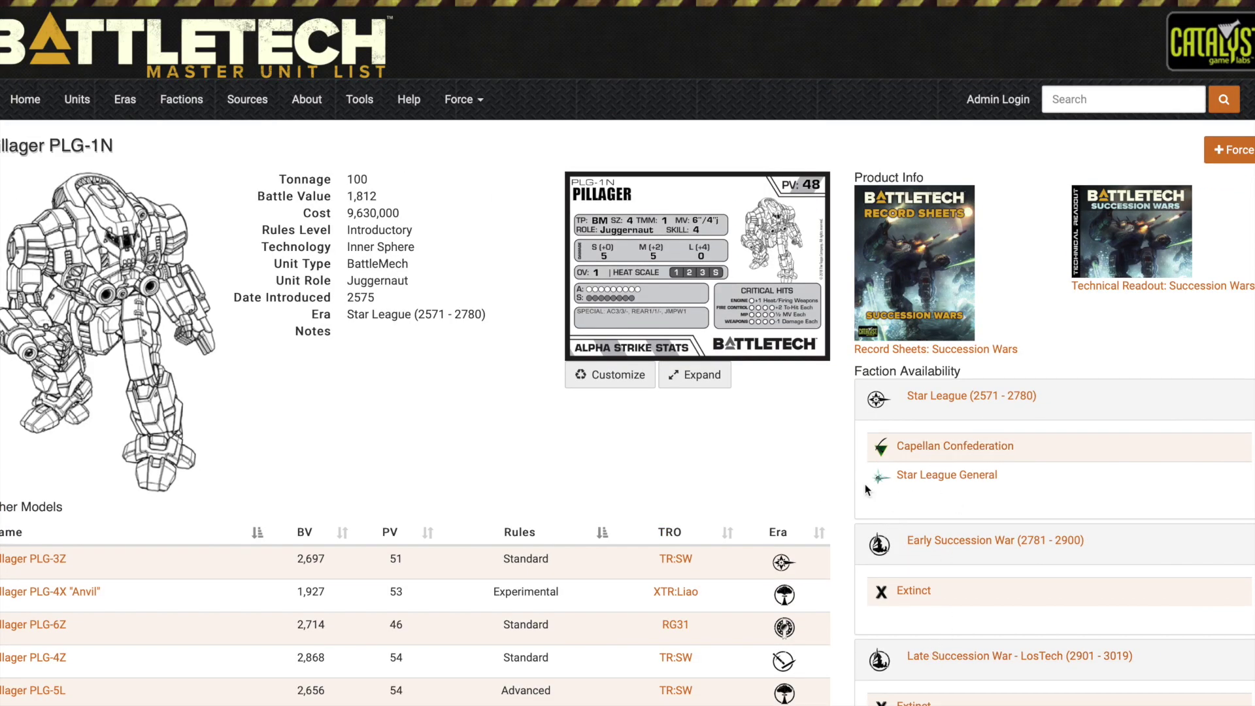
{"action": "key", "text": "alt+Left"}
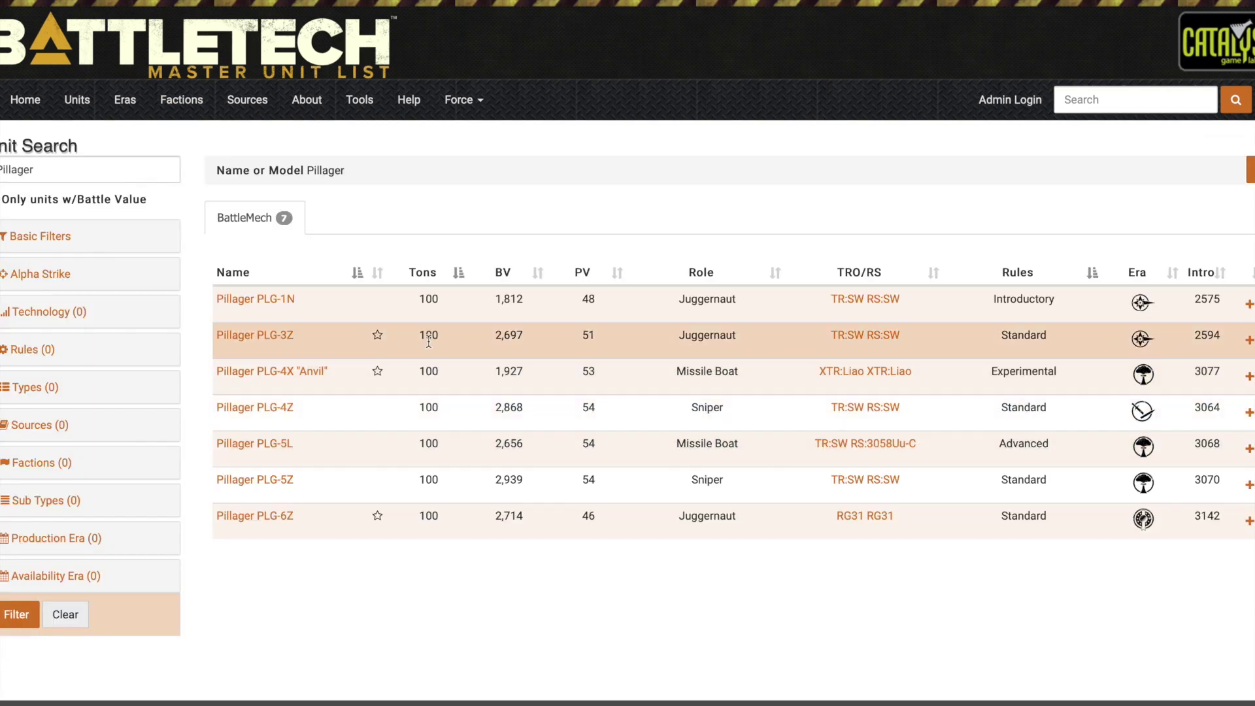
{"action": "left_click", "coordinate": [255, 335]}
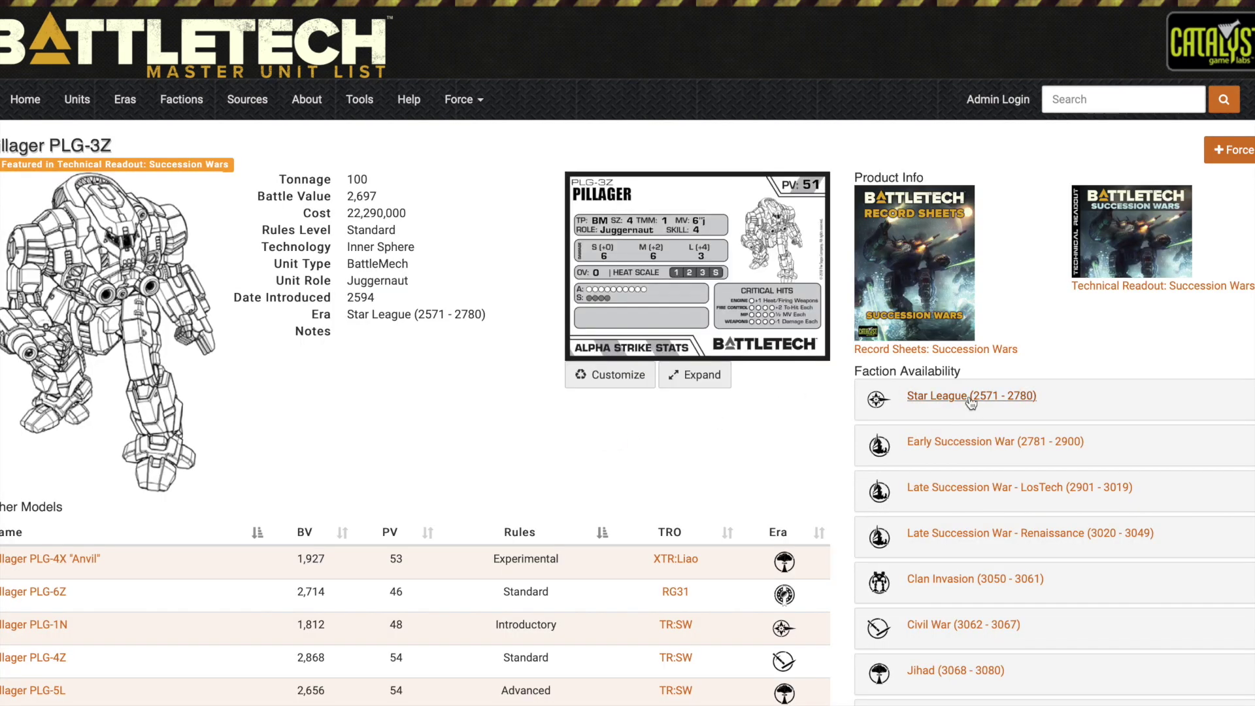
- Expand PLG-3Z's Star League, Early Succession War, LosTech and Renaissance faction lists
{"action": "left_click", "coordinate": [972, 398]}
{"action": "scroll", "coordinate": [972, 425], "scroll_direction": "down", "scroll_amount": 3}
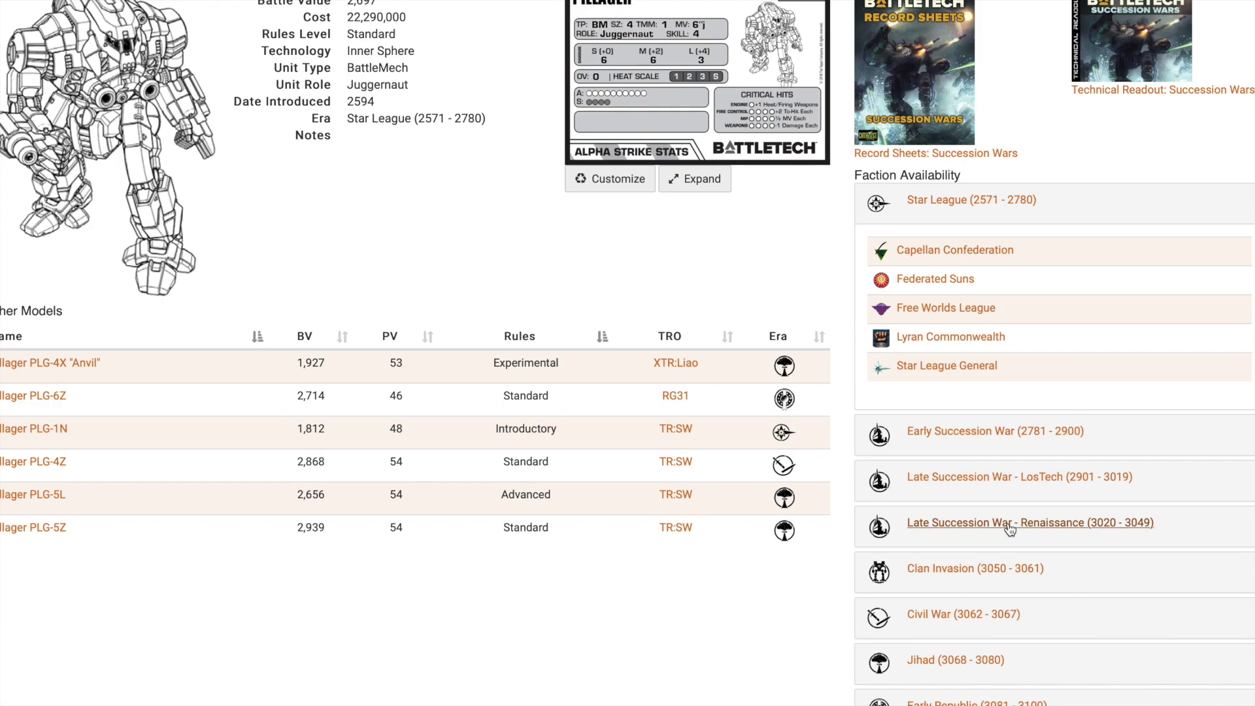
{"action": "left_click", "coordinate": [972, 433]}
{"action": "scroll", "coordinate": [1014, 547], "scroll_direction": "down", "scroll_amount": 1}
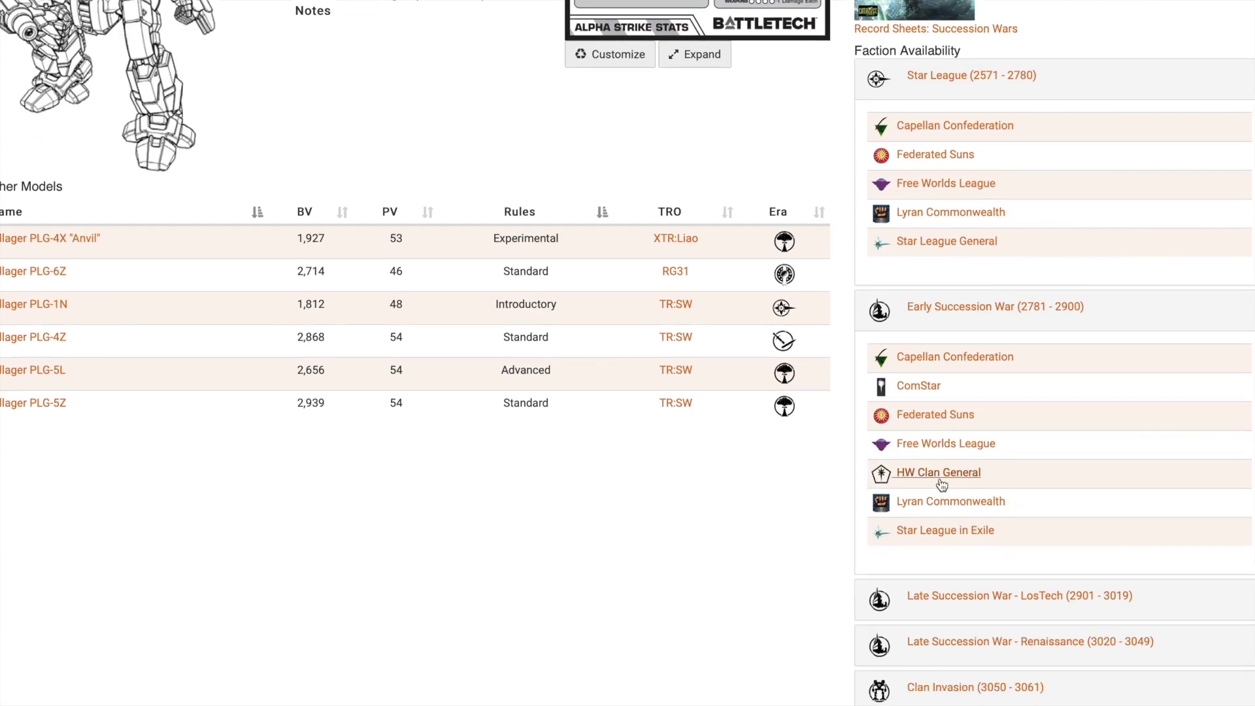
{"action": "left_click", "coordinate": [981, 599]}
{"action": "scroll", "coordinate": [991, 605], "scroll_direction": "down", "scroll_amount": 3}
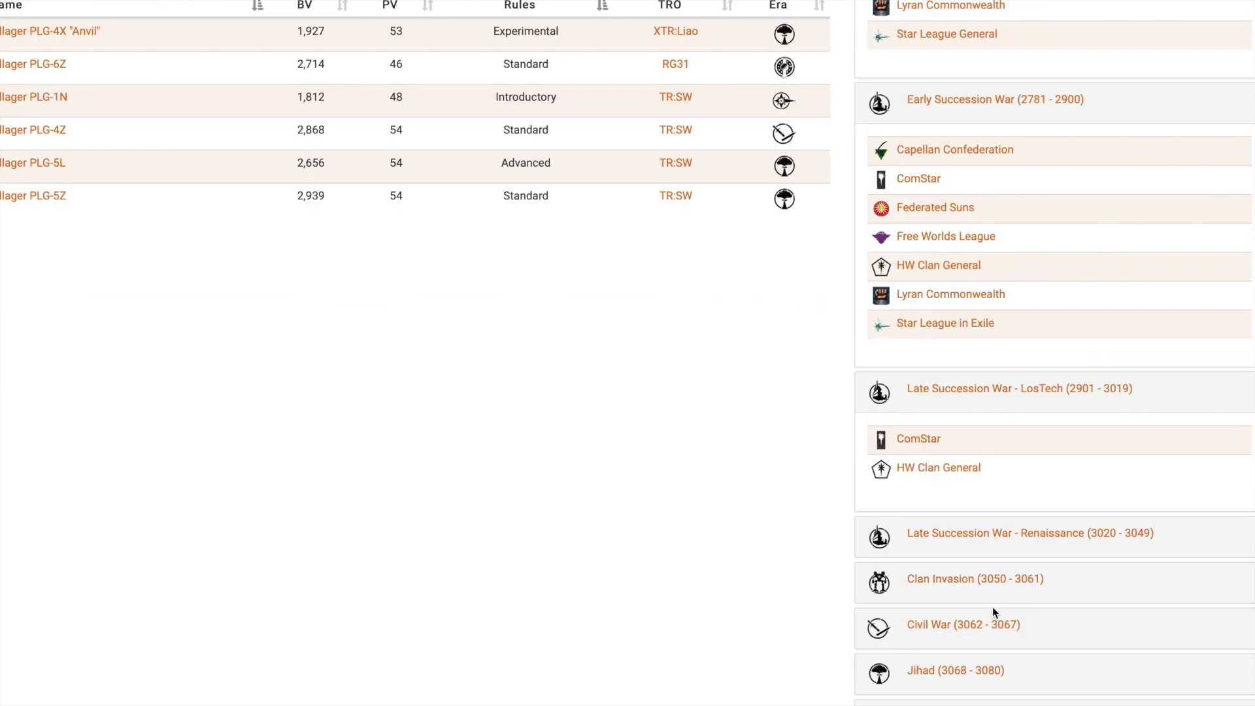
{"action": "left_click", "coordinate": [973, 533]}
{"action": "scroll", "coordinate": [978, 555], "scroll_direction": "down", "scroll_amount": 3}
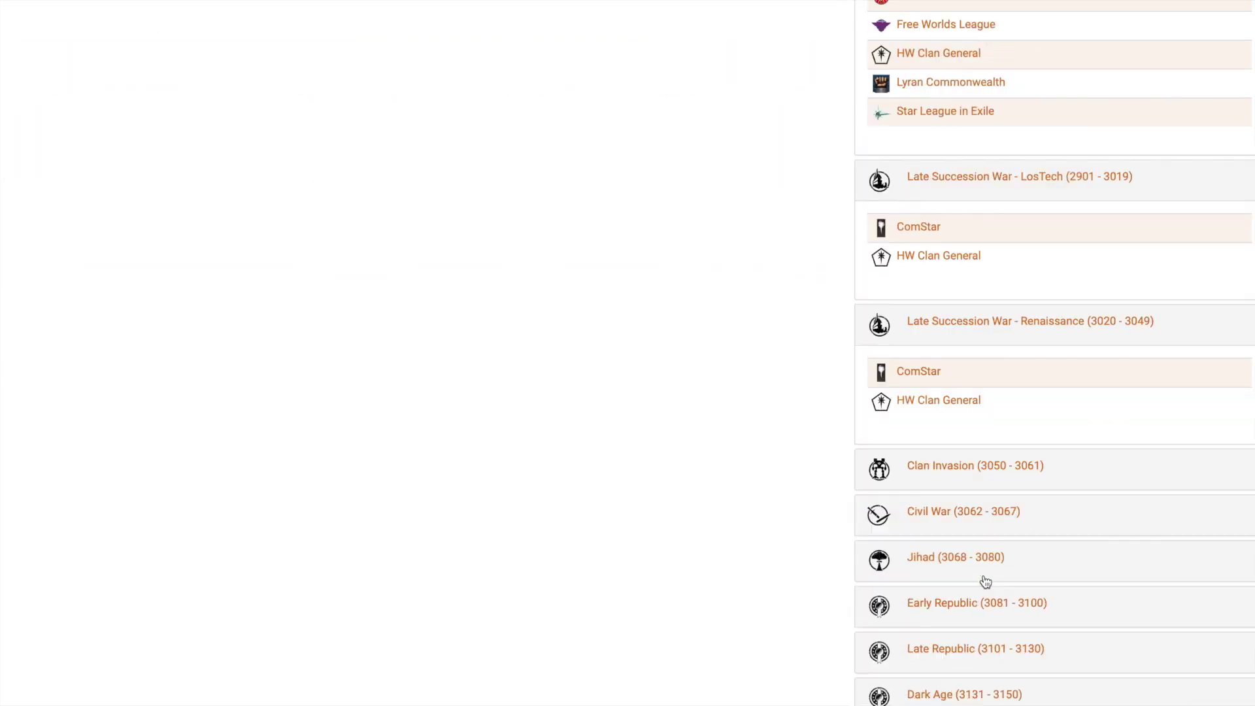
- Expand the Clan Invasion, Early Republic, Late Republic and ilClan faction lists
{"action": "left_click", "coordinate": [972, 484]}
{"action": "scroll", "coordinate": [1001, 536], "scroll_direction": "down", "scroll_amount": 3}
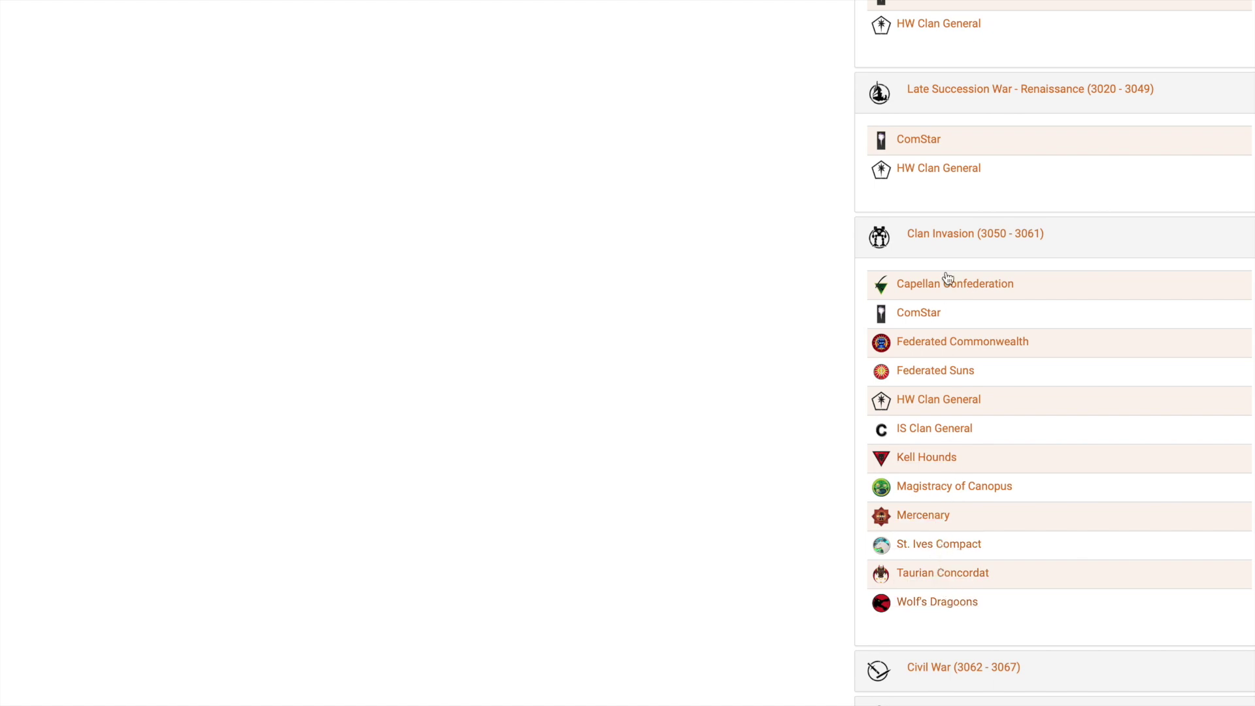
{"action": "scroll", "coordinate": [861, 644], "scroll_direction": "down", "scroll_amount": 5}
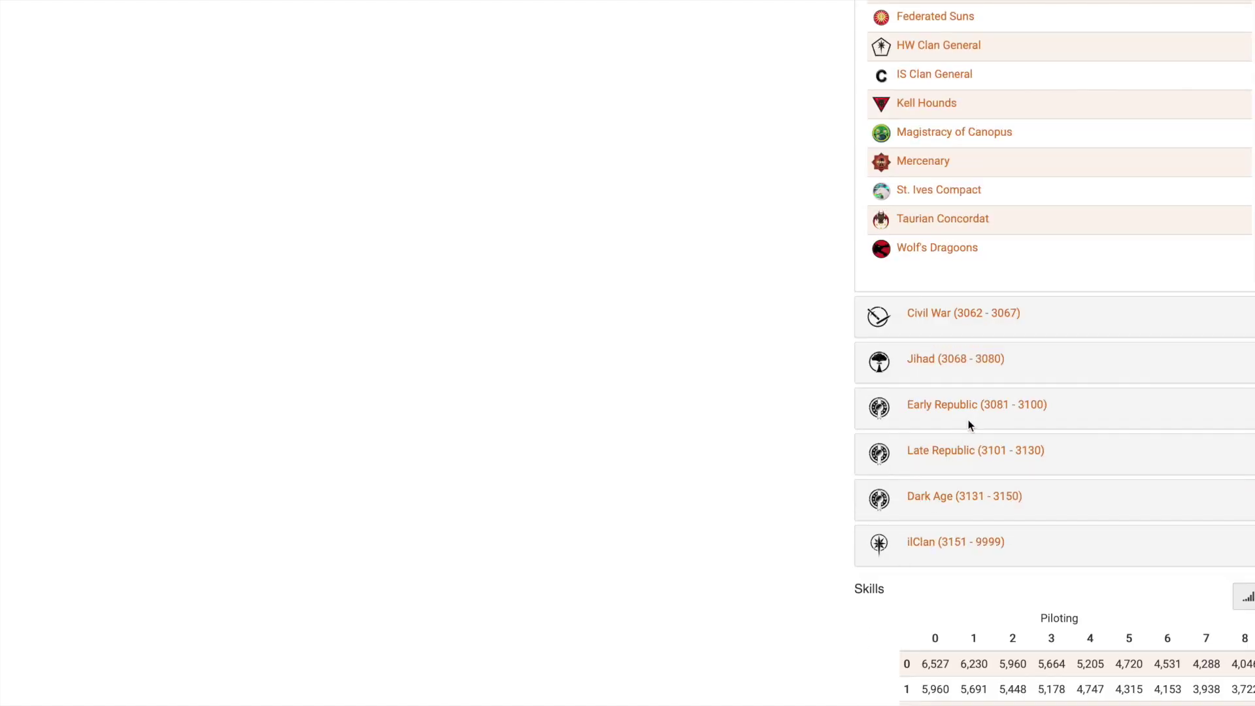
{"action": "left_click", "coordinate": [971, 418]}
{"action": "scroll", "coordinate": [937, 629], "scroll_direction": "down", "scroll_amount": 1}
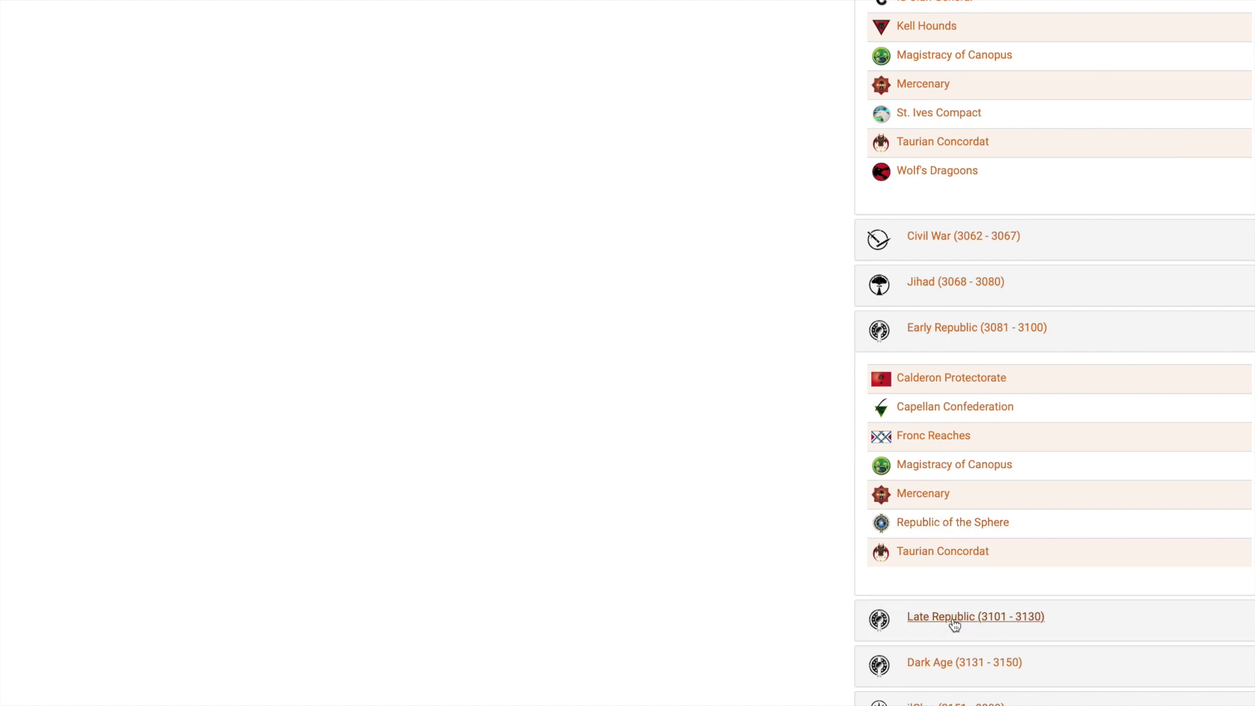
{"action": "left_click", "coordinate": [953, 617]}
{"action": "scroll", "coordinate": [932, 650], "scroll_direction": "down", "scroll_amount": 3}
{"action": "scroll", "coordinate": [936, 673], "scroll_direction": "down", "scroll_amount": 1}
{"action": "left_click", "coordinate": [941, 660]}
{"action": "scroll", "coordinate": [979, 658], "scroll_direction": "down", "scroll_amount": 3}
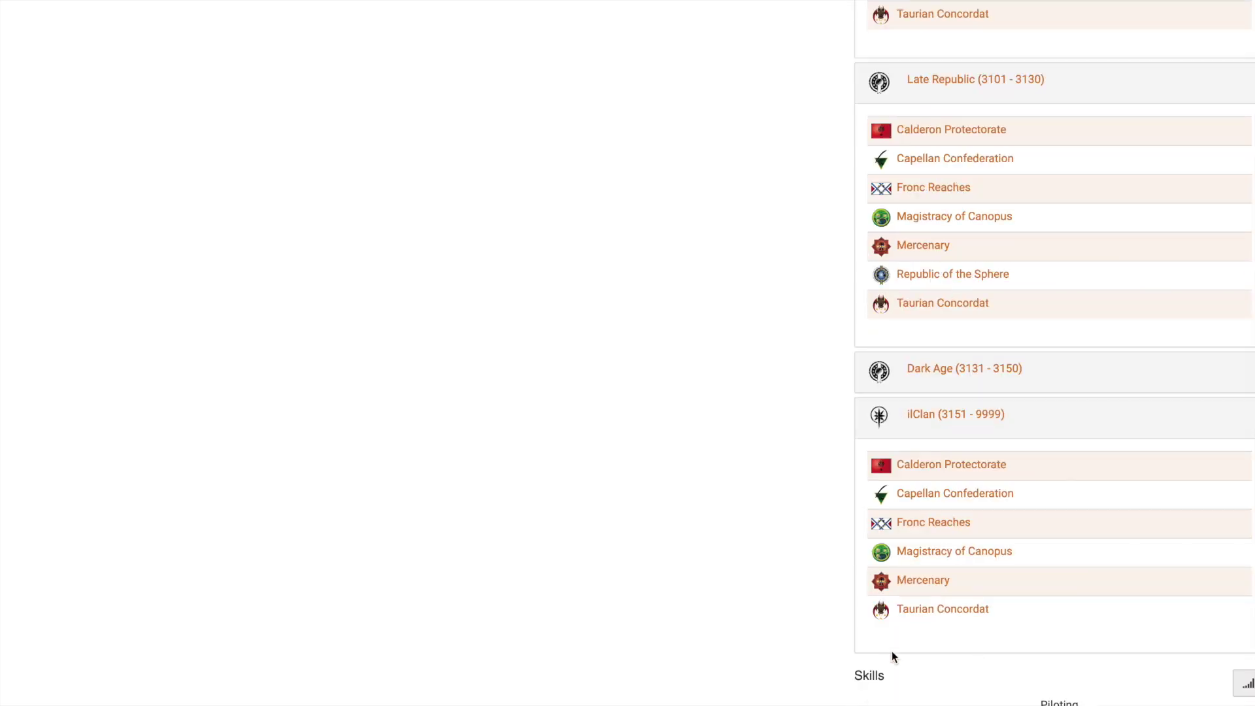
{"action": "scroll", "coordinate": [891, 651], "scroll_direction": "up", "scroll_amount": 7}
{"action": "scroll", "coordinate": [825, 639], "scroll_direction": "up", "scroll_amount": 10}
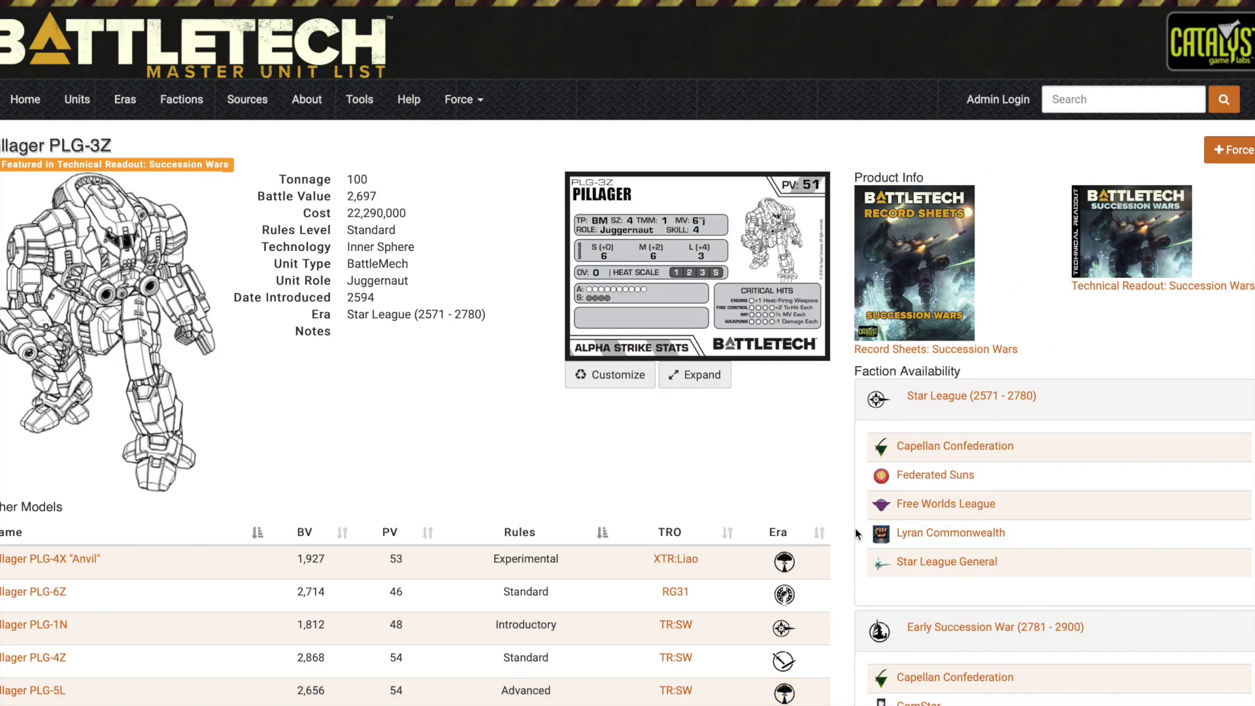